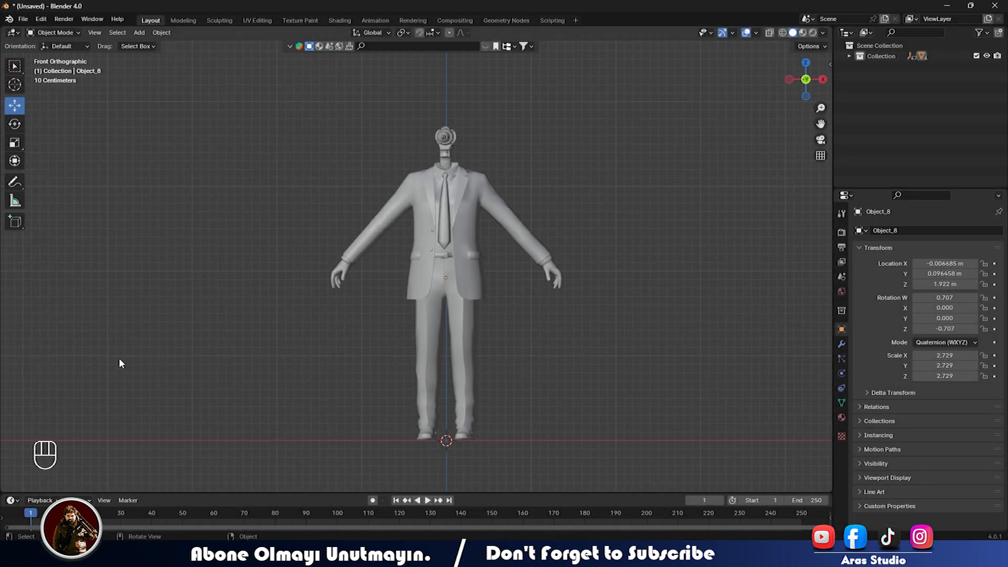
middle_click_drag(618, 288, 456, 313)
key("KP_1")
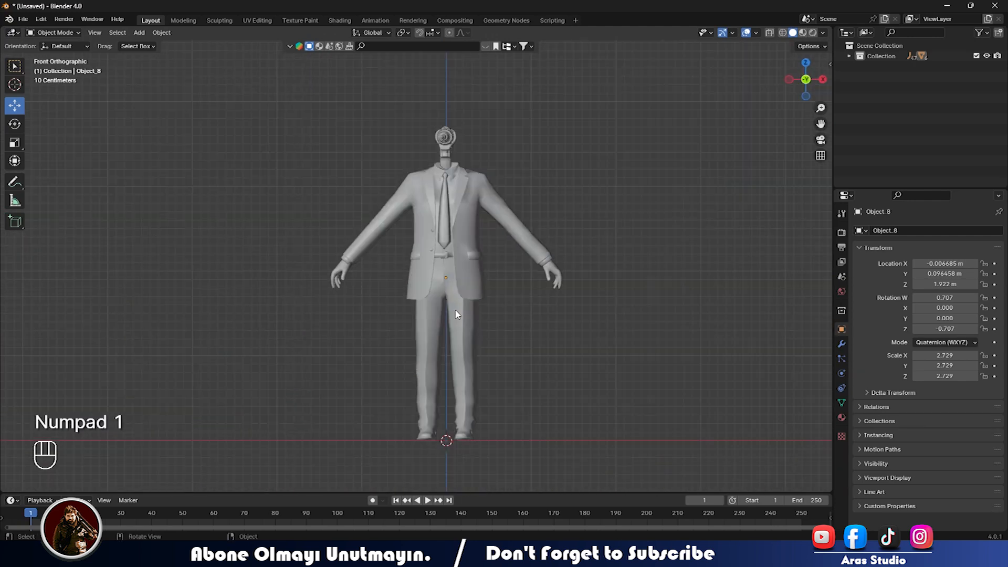
left_click_drag(387, 185, 492, 339)
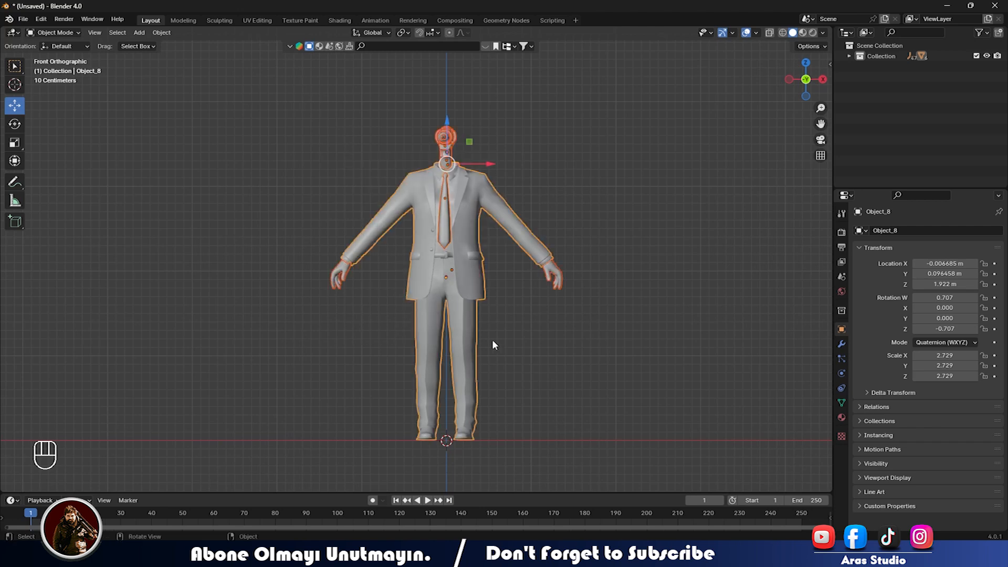
left_click(23, 19)
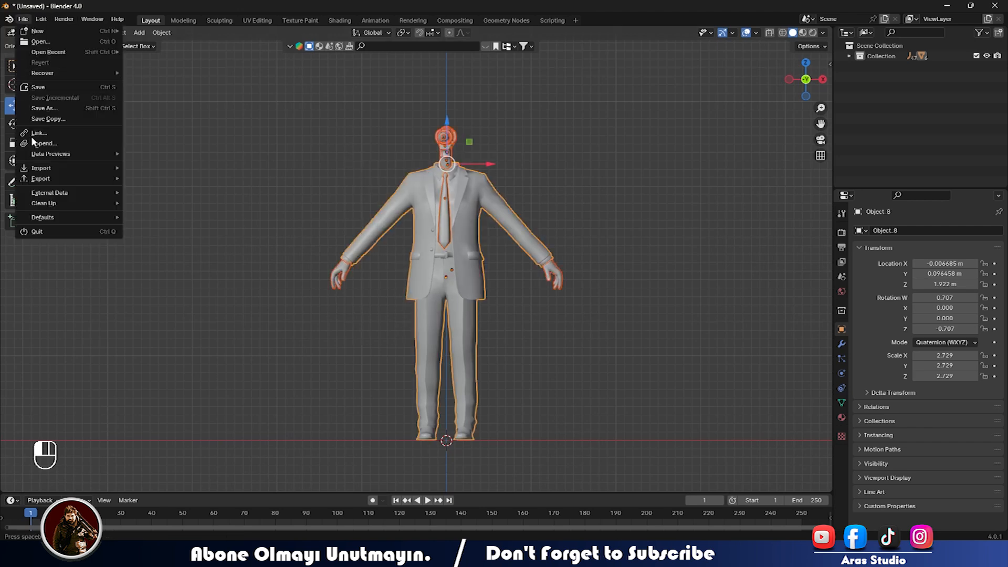
mouse_move(41, 180)
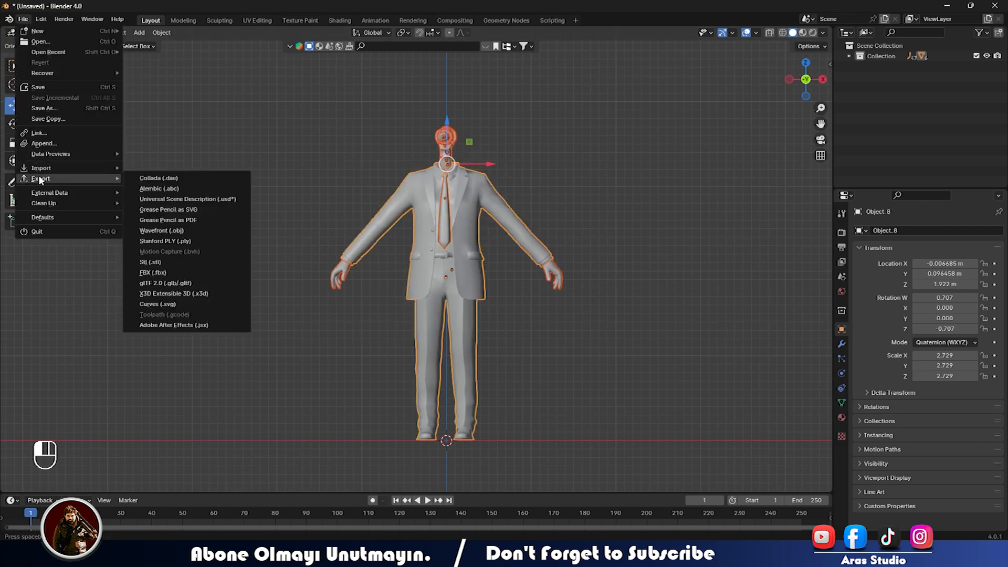
left_click(157, 273)
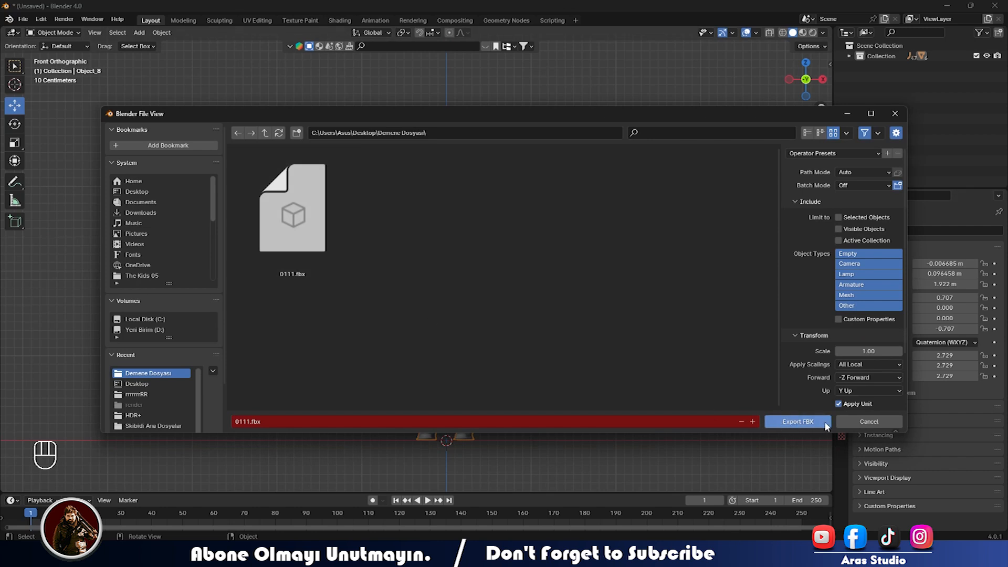
left_click(873, 420)
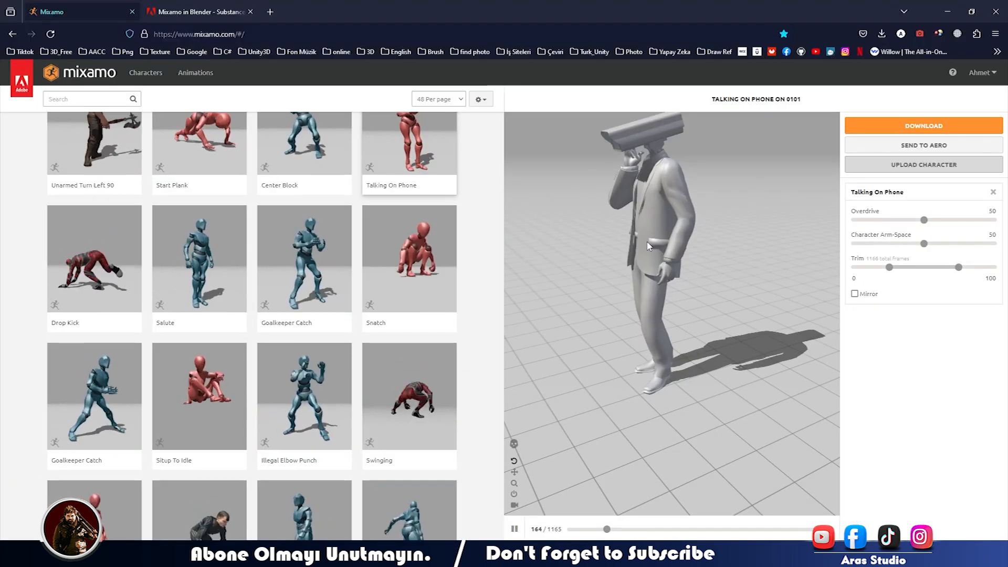
- Switch to Mixamo, upload 0111.fbx as a new character and accept its orientation in the Auto-Rigger
left_click(887, 165)
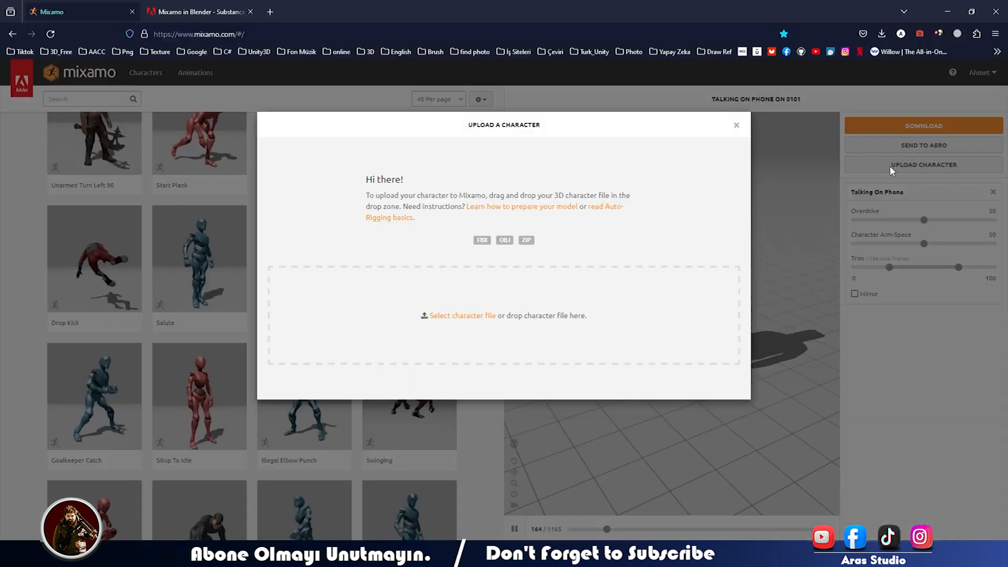
left_click_drag(0, 341, 773, 416)
left_click_drag(376, 498, 462, 327)
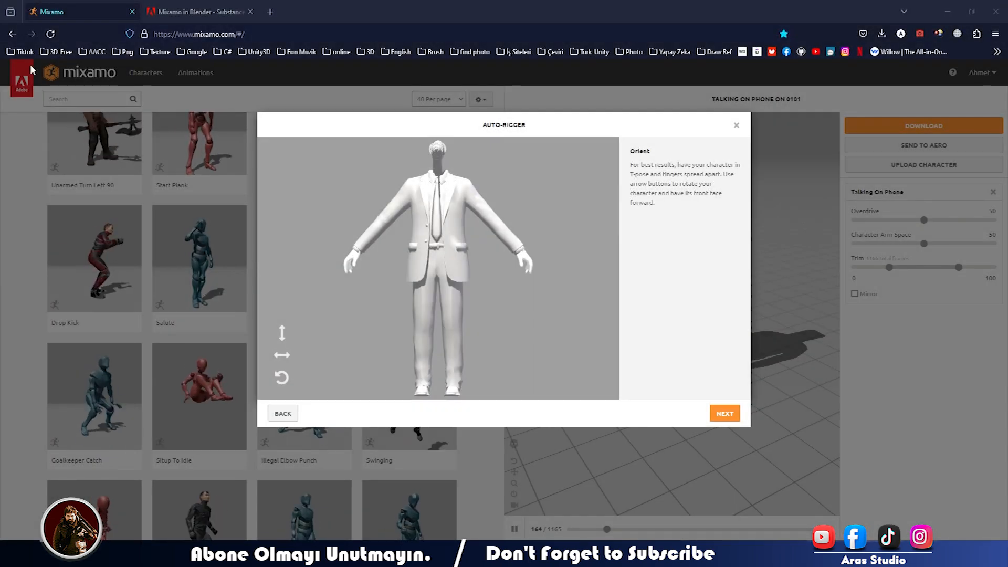
left_click(724, 413)
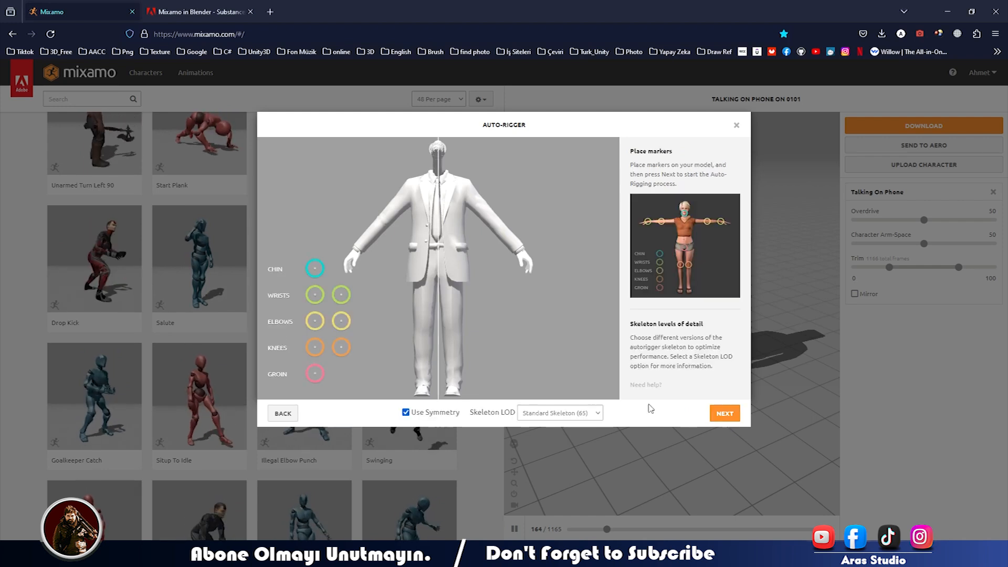
- Place the chin, wrist, elbow, knee and groin markers on the suited character, keeping symmetry on
mouse_move(318, 272)
left_mouse_down()
mouse_move(439, 199)
mouse_move(445, 180)
left_mouse_up()
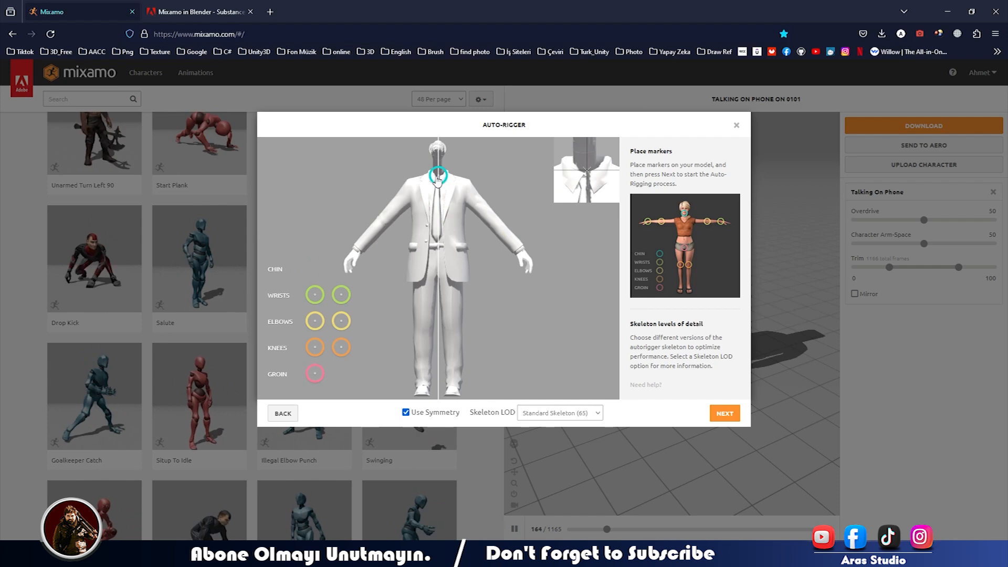
left_click_drag(438, 180, 438, 179)
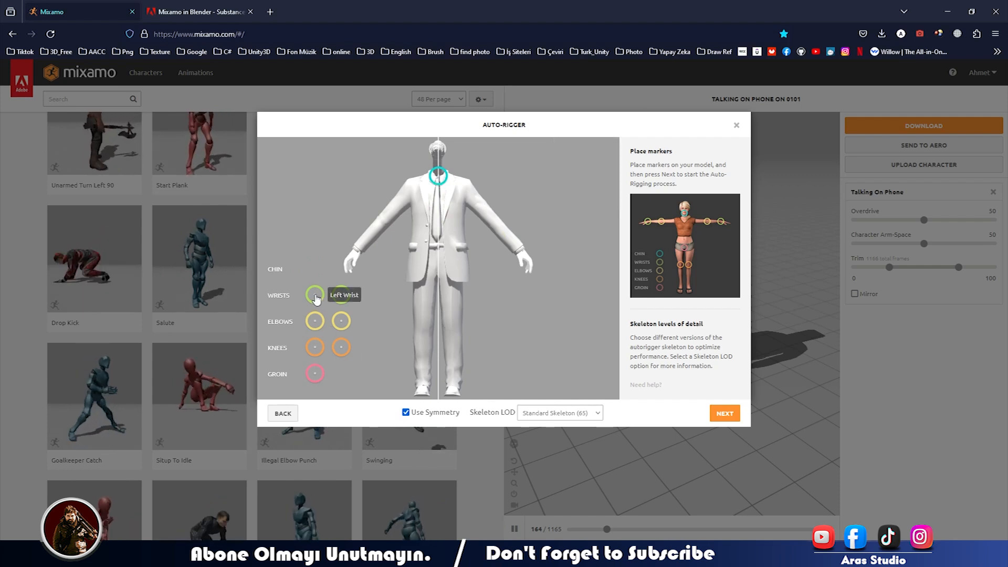
mouse_move(341, 295)
left_mouse_down()
mouse_move(423, 248)
mouse_move(357, 252)
left_mouse_up()
mouse_move(342, 320)
left_mouse_down()
mouse_move(388, 292)
mouse_move(400, 253)
mouse_move(385, 223)
left_mouse_up()
left_click_drag(338, 354, 396, 352)
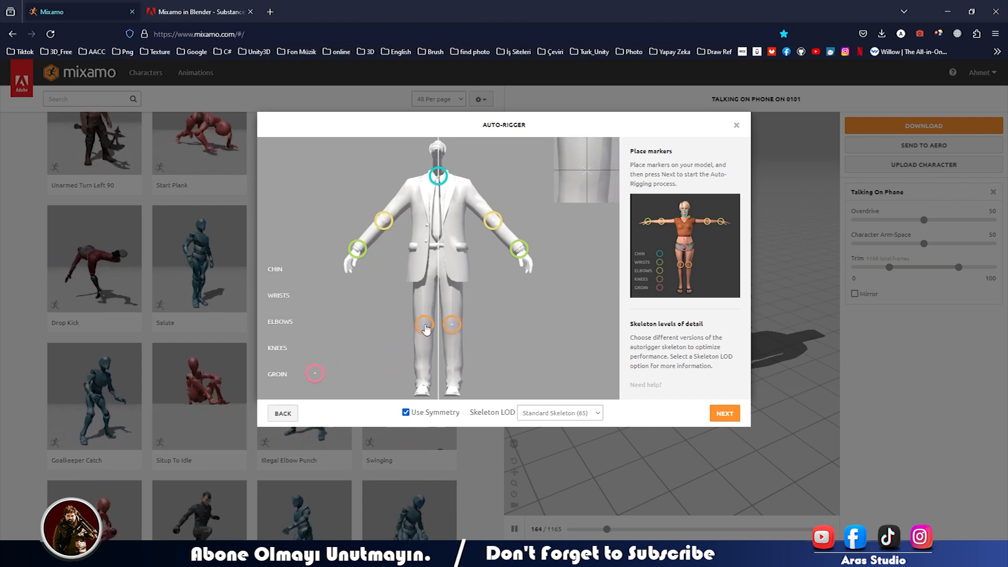
left_click_drag(425, 329, 425, 329)
mouse_move(315, 373)
left_mouse_down()
mouse_move(416, 271)
mouse_move(439, 276)
left_mouse_up()
- Run the auto-rigging with the Standard Skeleton (65) and replace the previous character with the new one
left_click(724, 415)
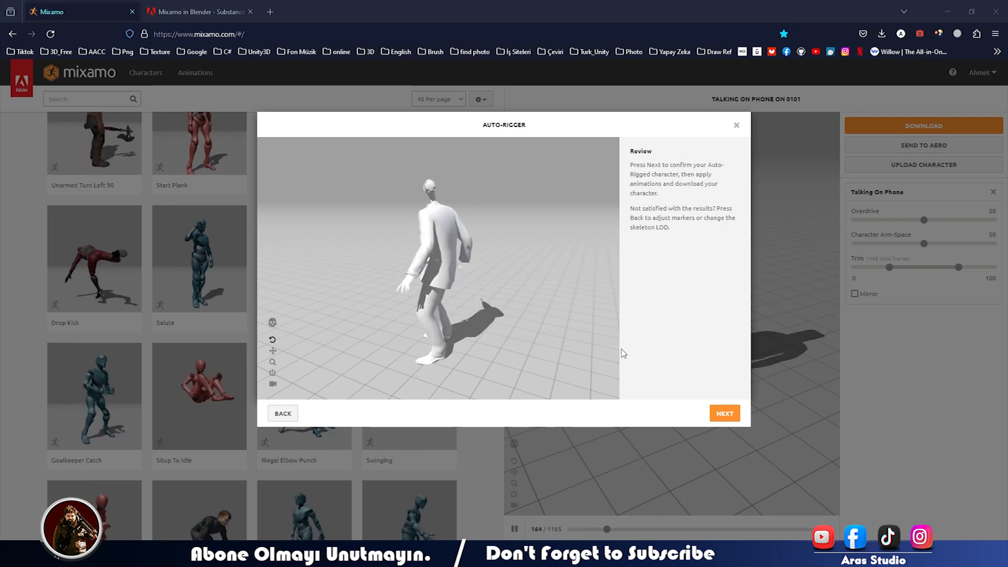
left_click(724, 414)
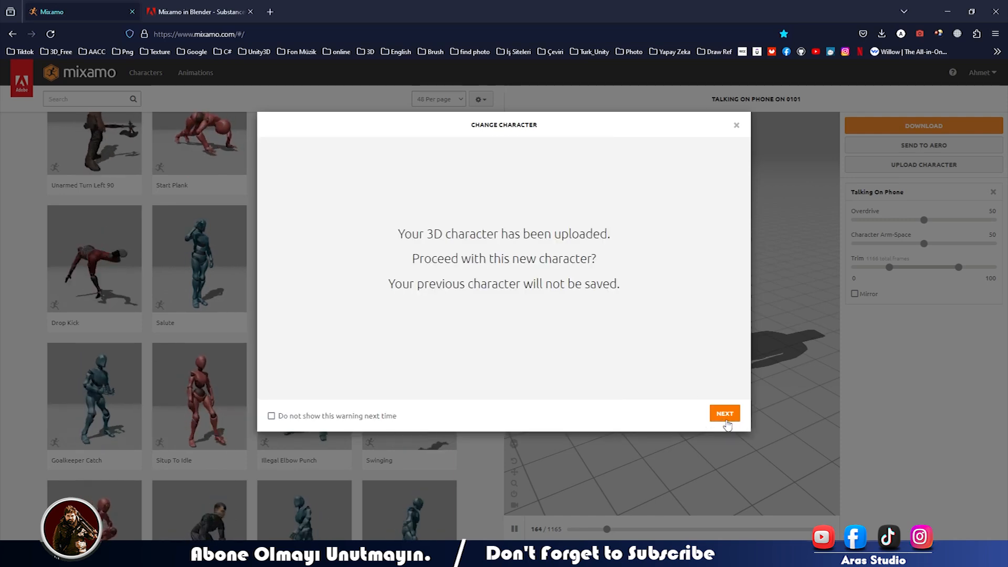
left_click(724, 414)
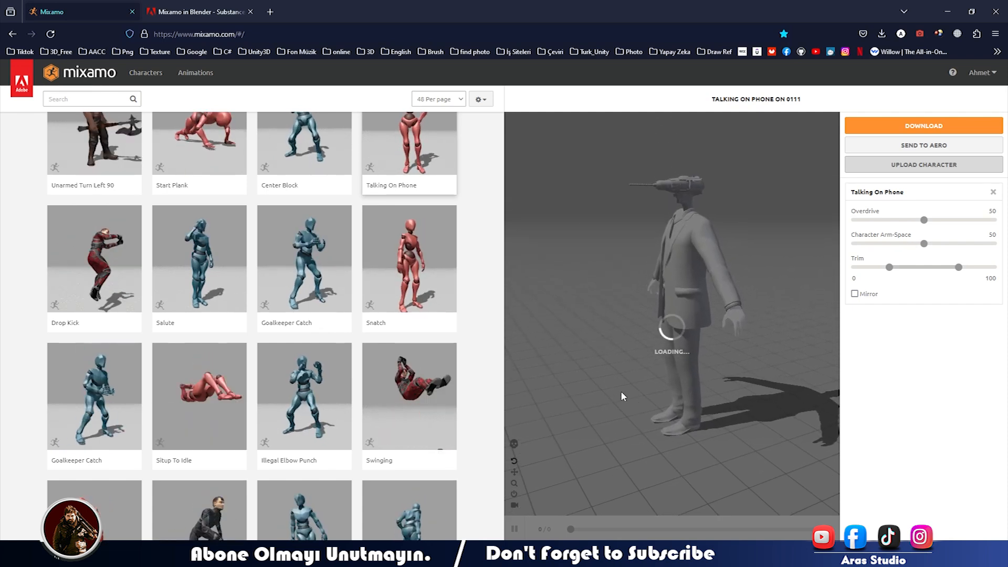
- Preview the Illegal Elbow Punch, Rifle Aiming Idle and Jogging animations on the rigged character
left_click(305, 399)
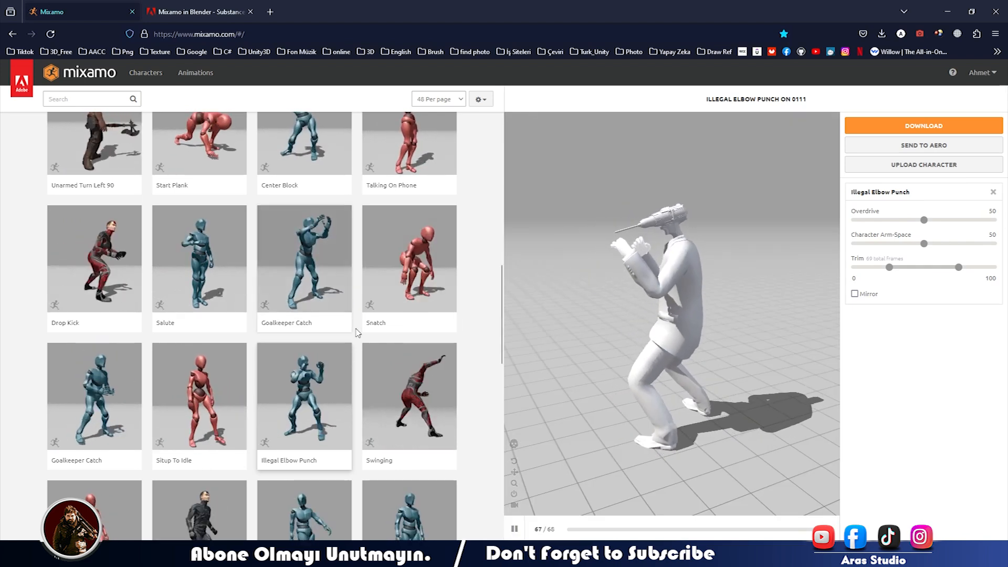
scroll(343, 386, "down", 3)
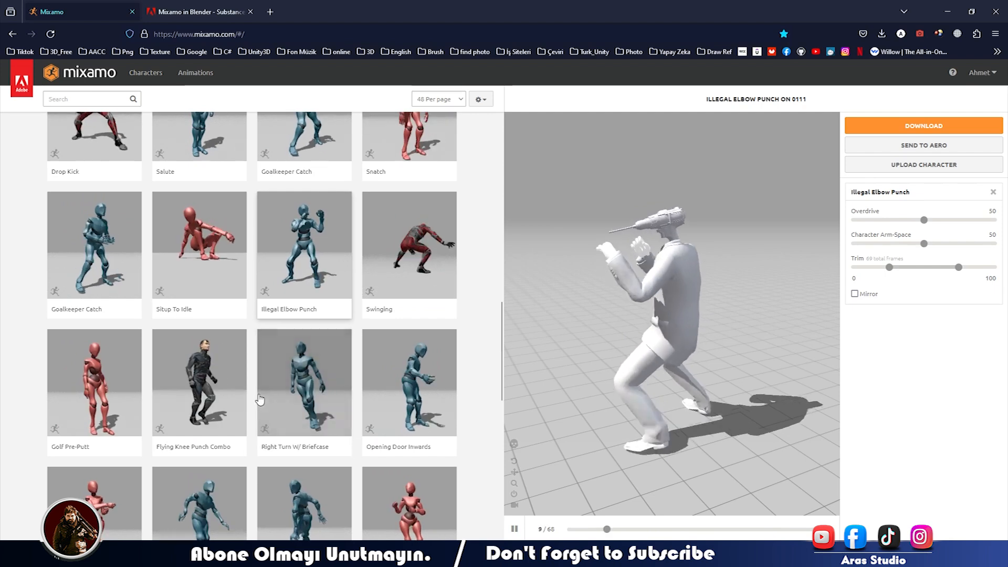
scroll(275, 407, "down", 3)
scroll(278, 409, "down", 6)
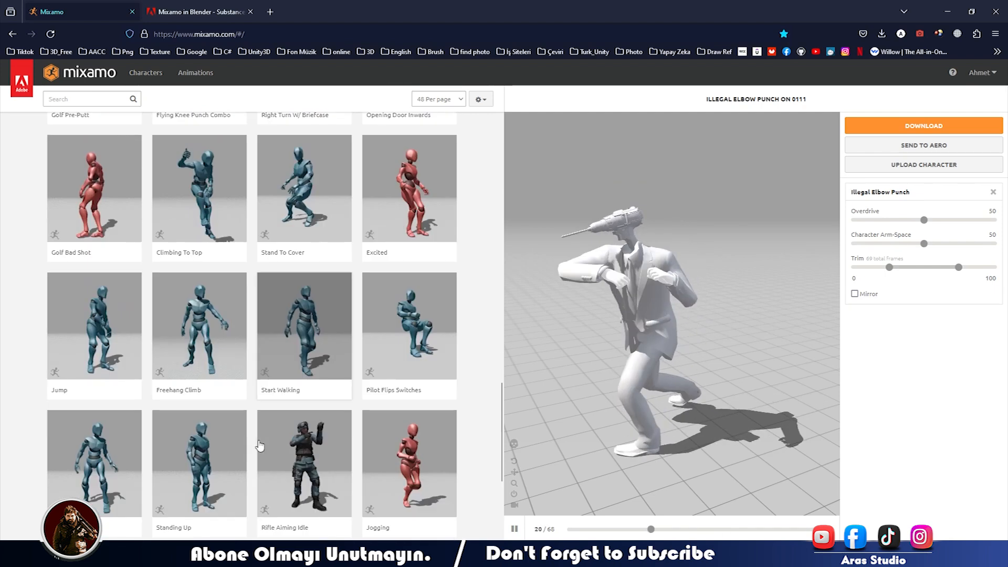
left_click(326, 339)
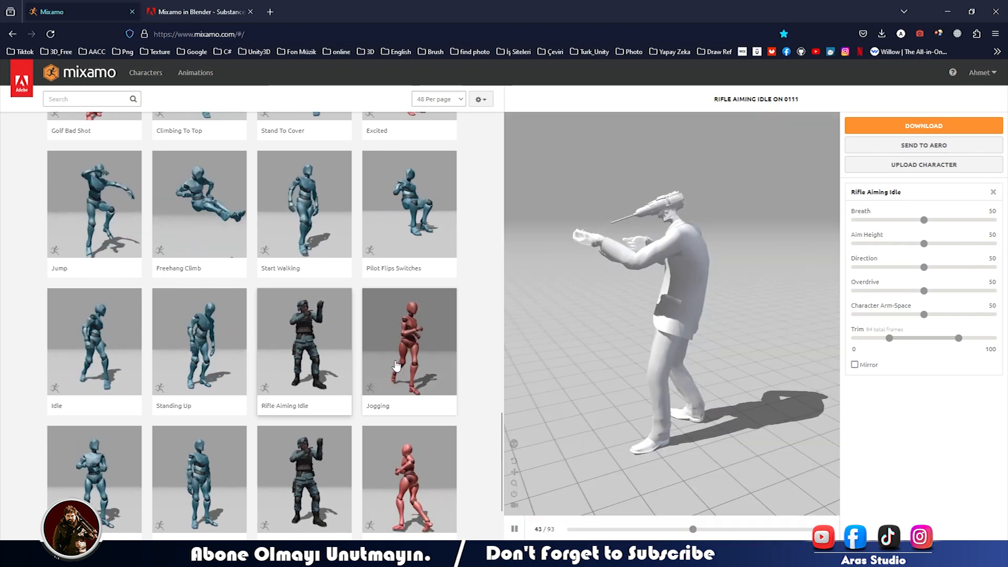
left_click(374, 367)
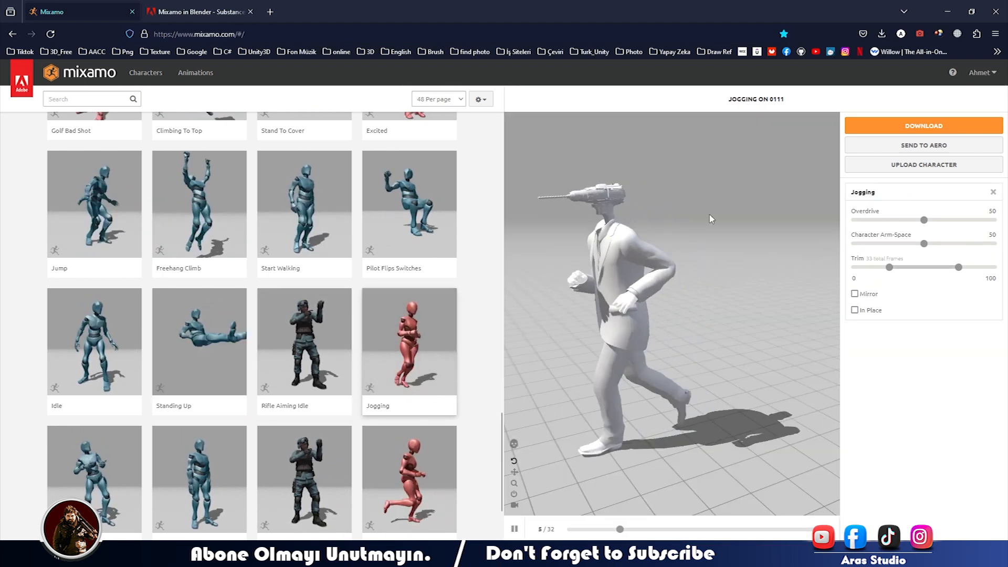
left_click_drag(550, 332, 548, 348)
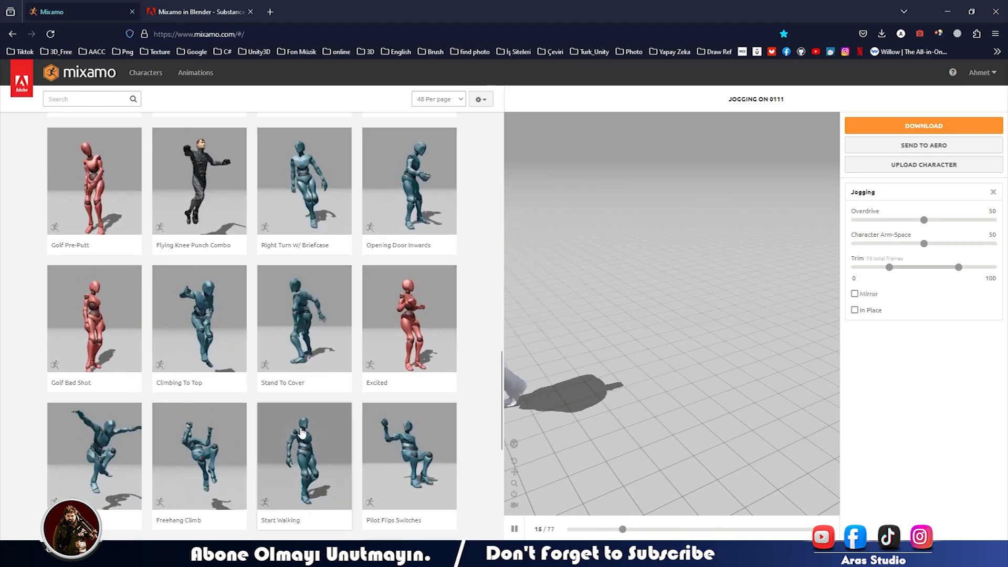
- Apply Illegal Elbow Punch and download it as FBX Binary with skin, 30 frames per second and no keyframe reduction
scroll(286, 304, "up", 5)
left_click(298, 345)
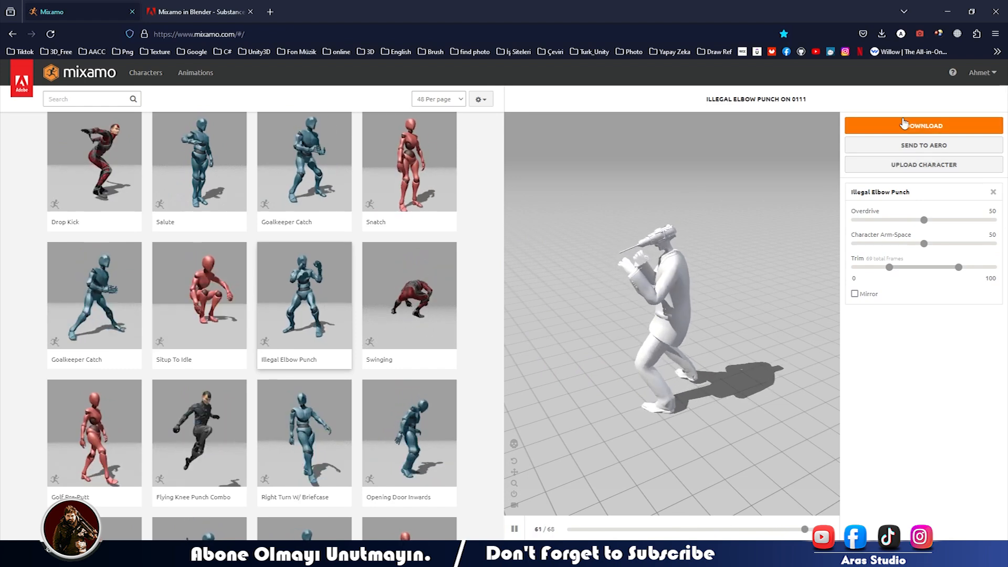
left_click(921, 127)
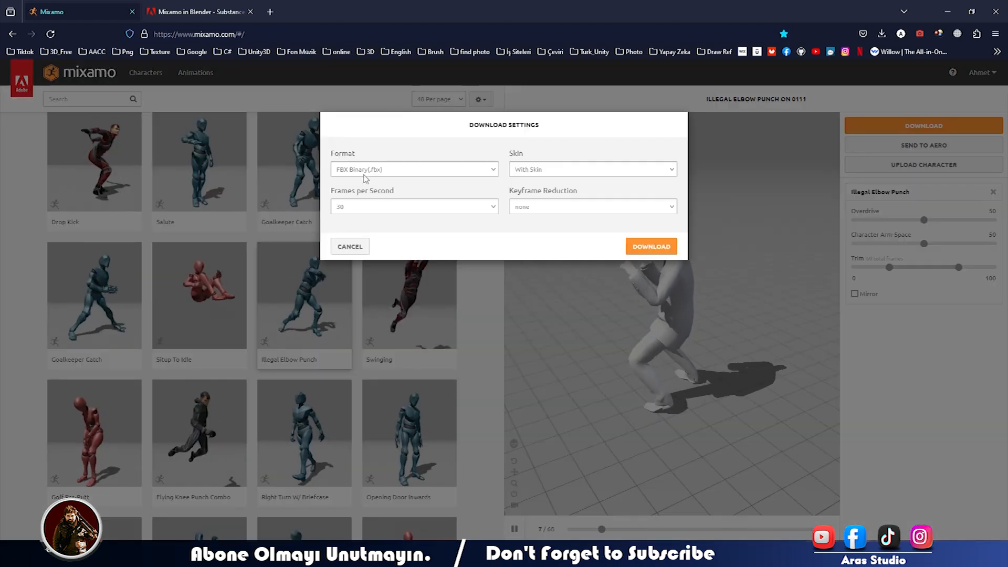
left_click(650, 246)
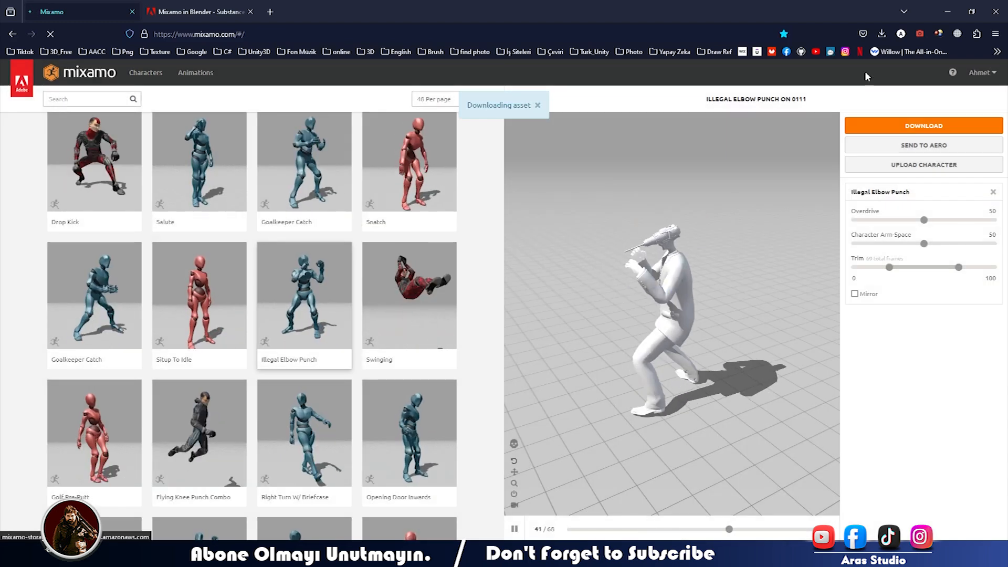
left_click(882, 34)
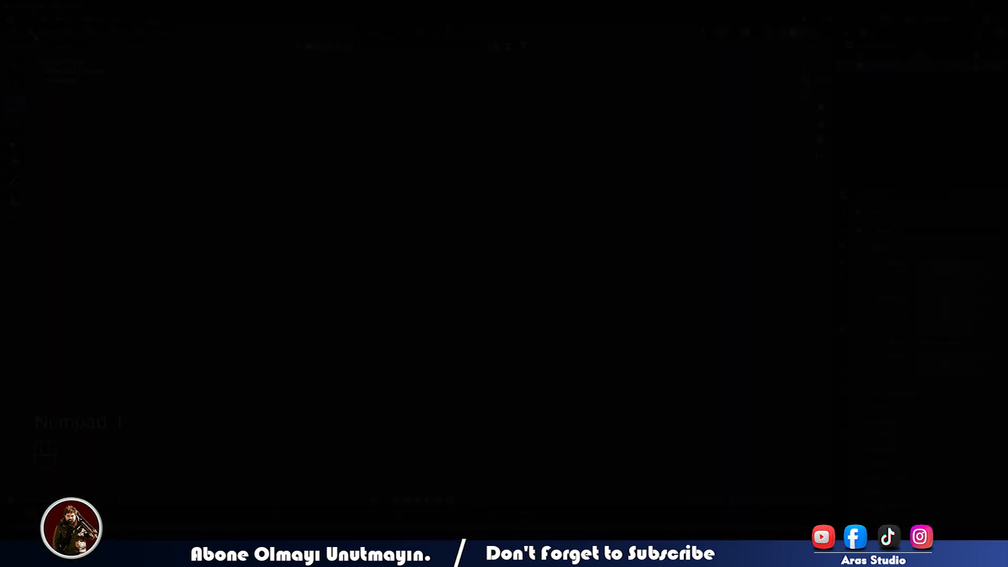
- Switch to Blender and import Illegal Elbow Punch.fbx from the Demene Dosyası folder on the Desktop
left_click(23, 19)
mouse_move(52, 171)
left_click(169, 275)
left_click(150, 192)
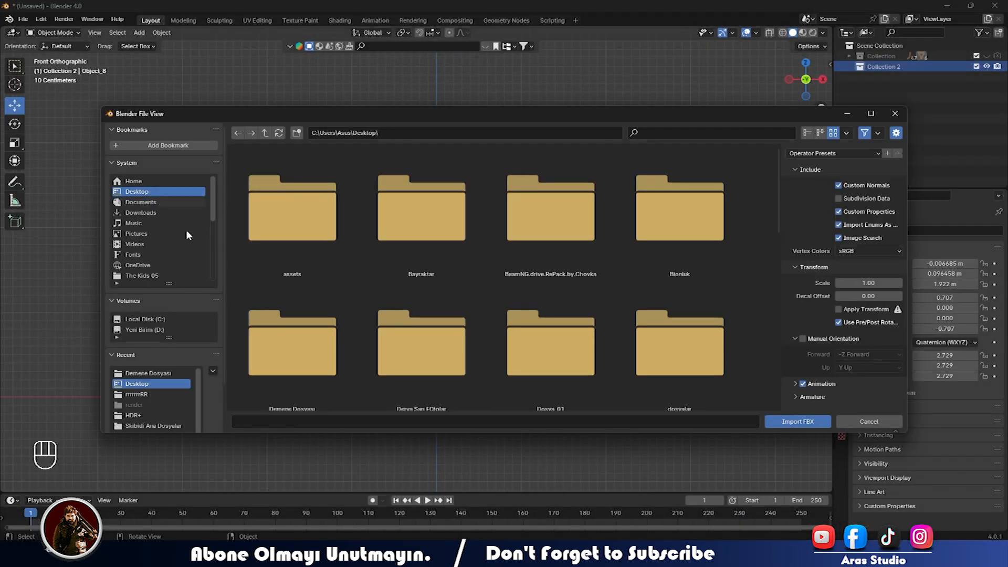
double_click(295, 284)
left_click(446, 243)
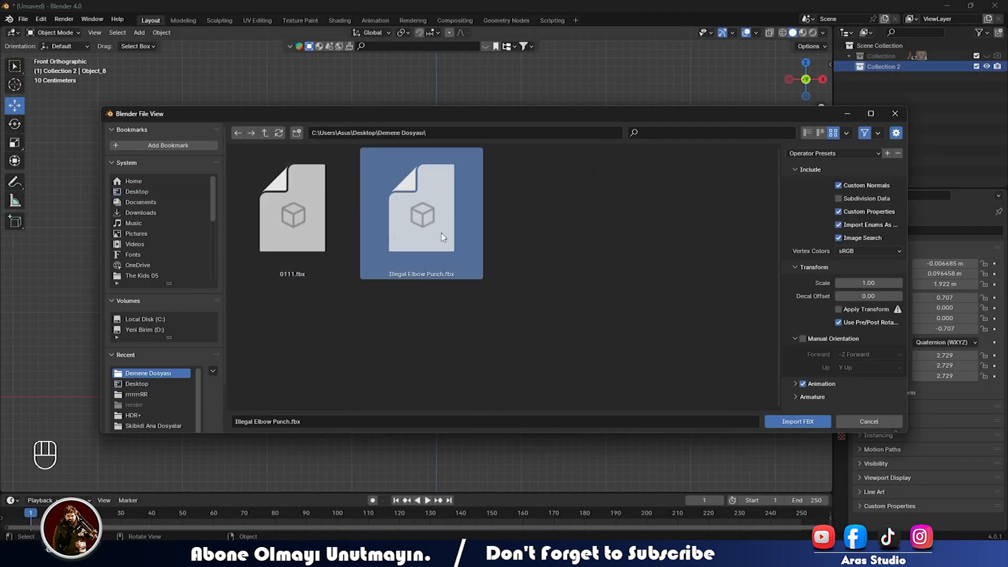
left_click(798, 421)
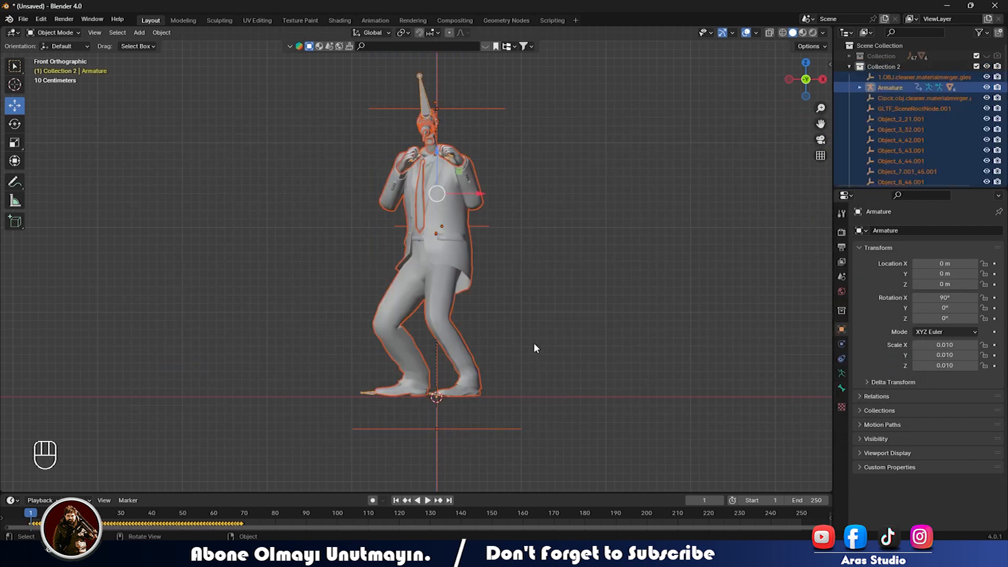
- Enlarge the timeline and collapse Collection 2 while the imported character's animation plays
left_click_drag(306, 493, 309, 424)
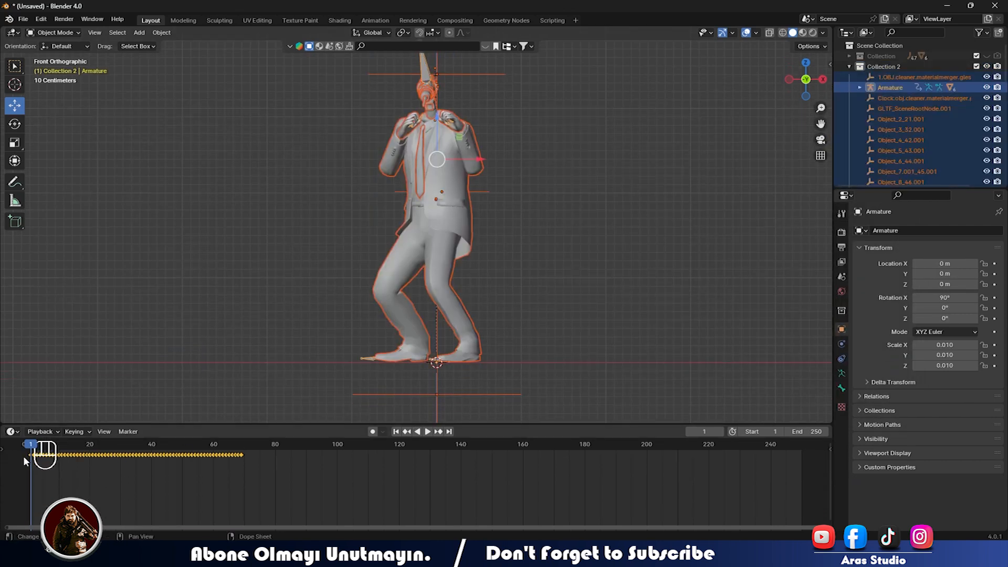
key("space")
middle_click_drag(531, 325, 488, 345)
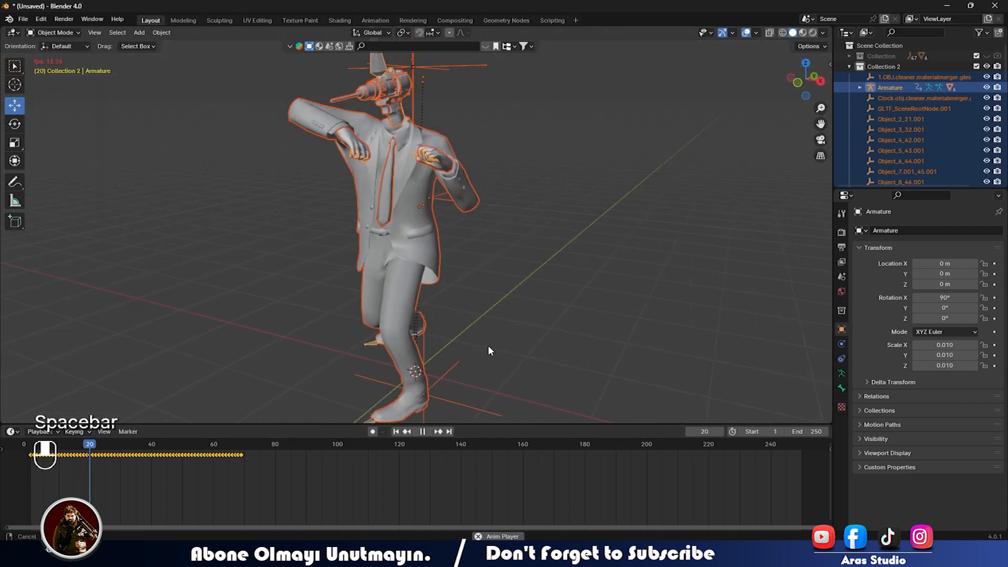
left_click(850, 67)
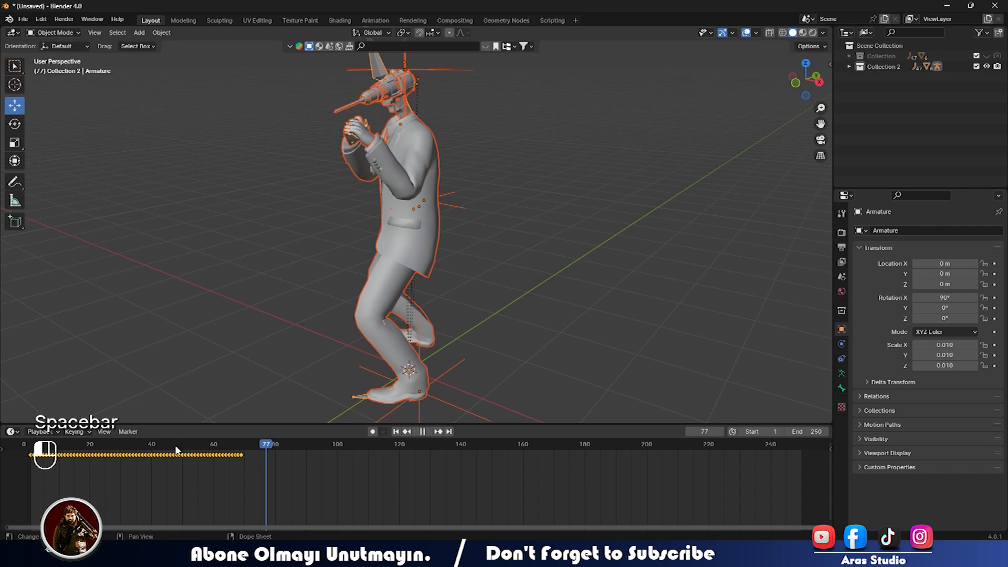
- Replay the punch animation and inspect the character's movement from several sides
key("space")
middle_click_drag(478, 273, 379, 267)
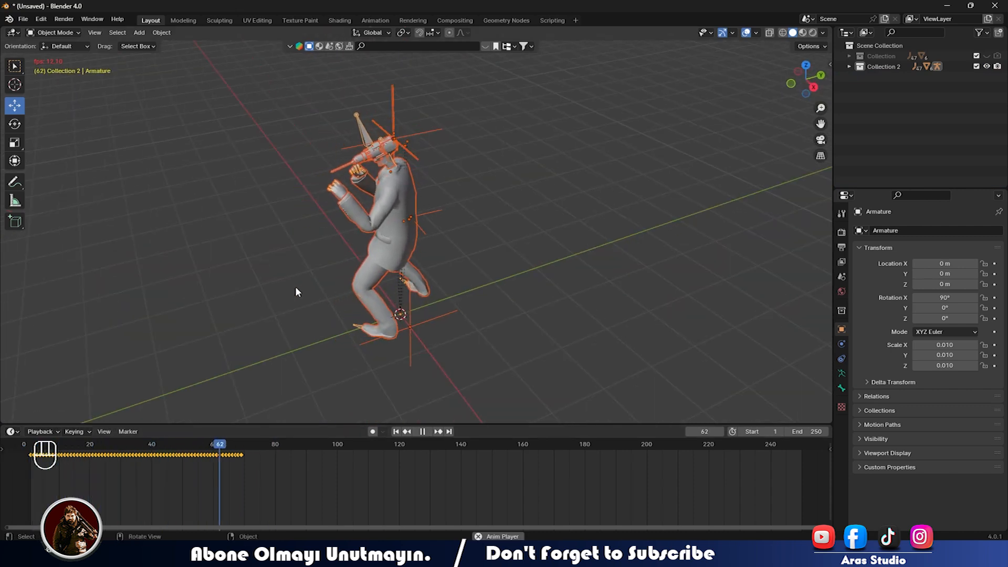
key("space")
middle_click_drag(423, 281, 335, 275)
middle_click_drag(512, 260, 406, 337)
left_click(405, 337)
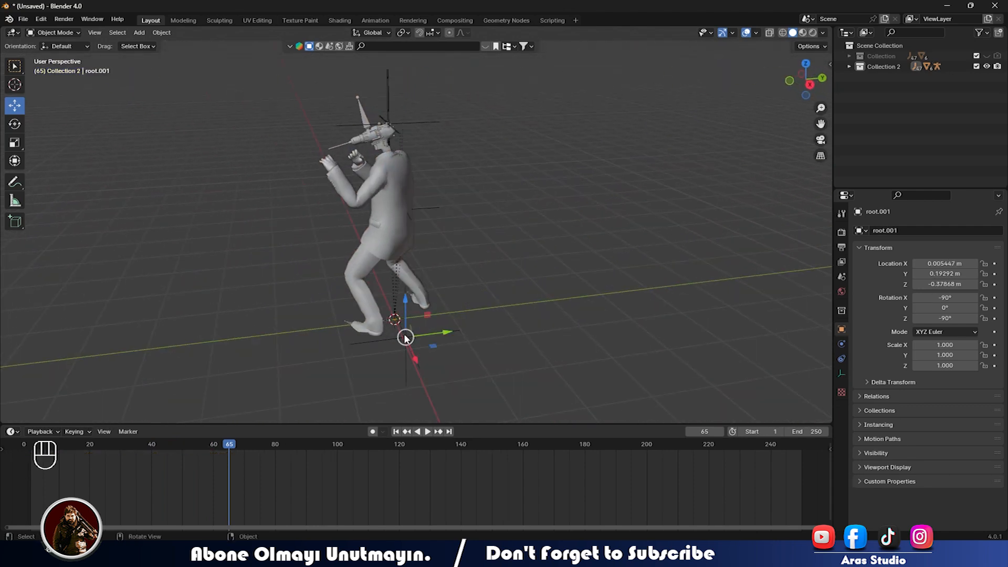
key("g")
right_click(464, 336)
- Rewind the timeline to frame 0 and play the animation while viewing the character from behind
middle_click_drag(479, 326, 423, 317)
left_click_drag(230, 445, 821, 441)
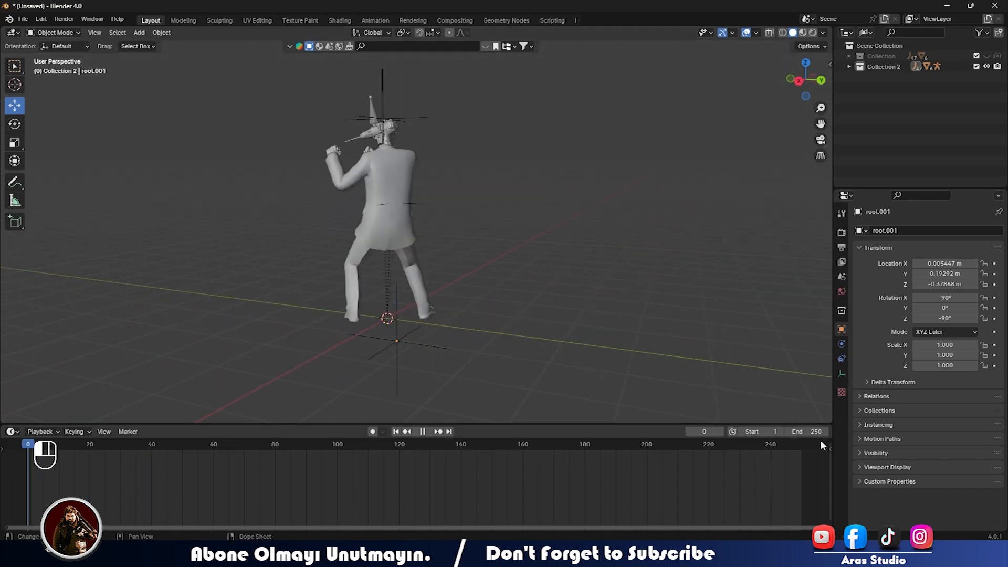
key("space")
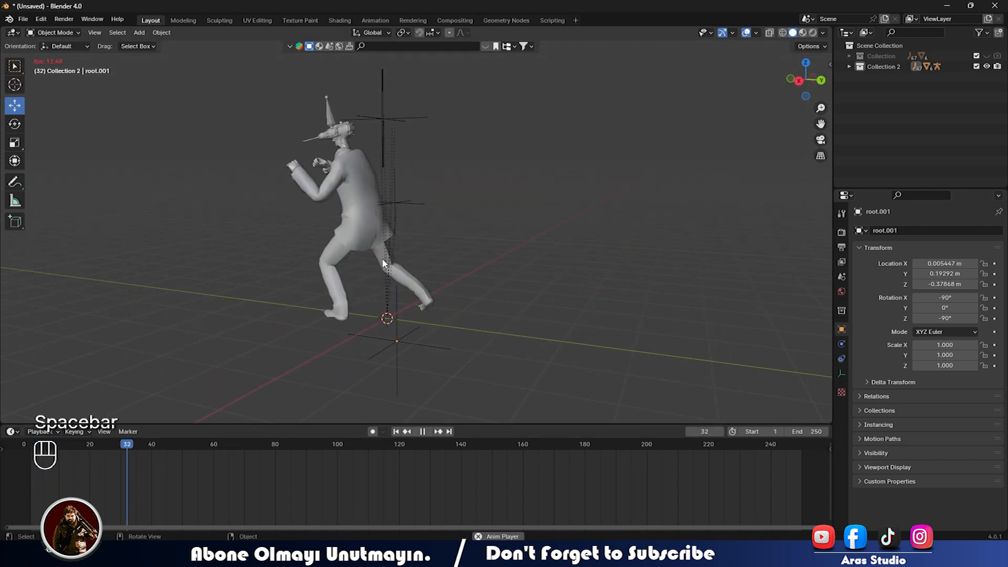
- Stop playback, rewind to frame 0, and select the character's armature in front view
key("space")
left_click_drag(155, 459, 27, 451)
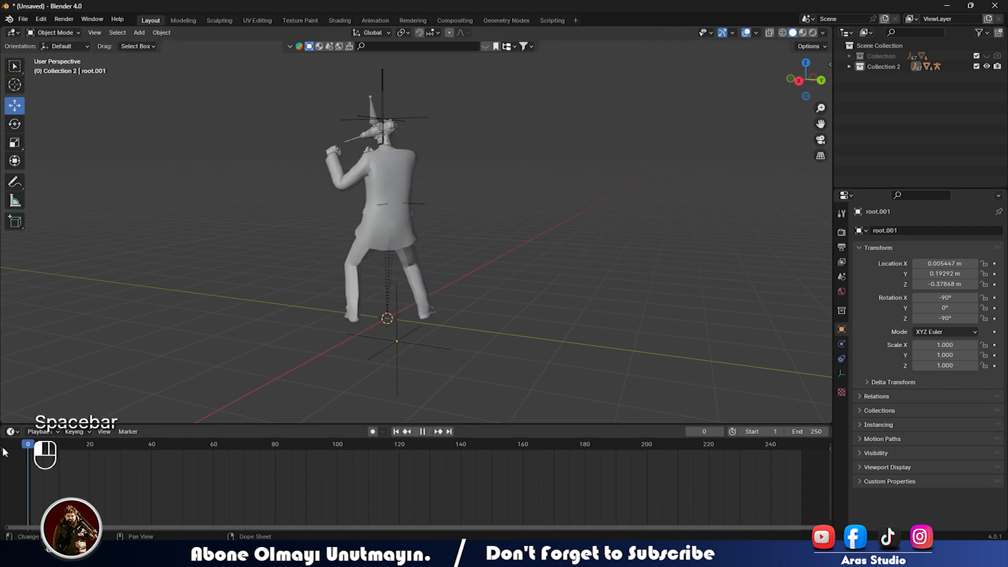
key("KP_1")
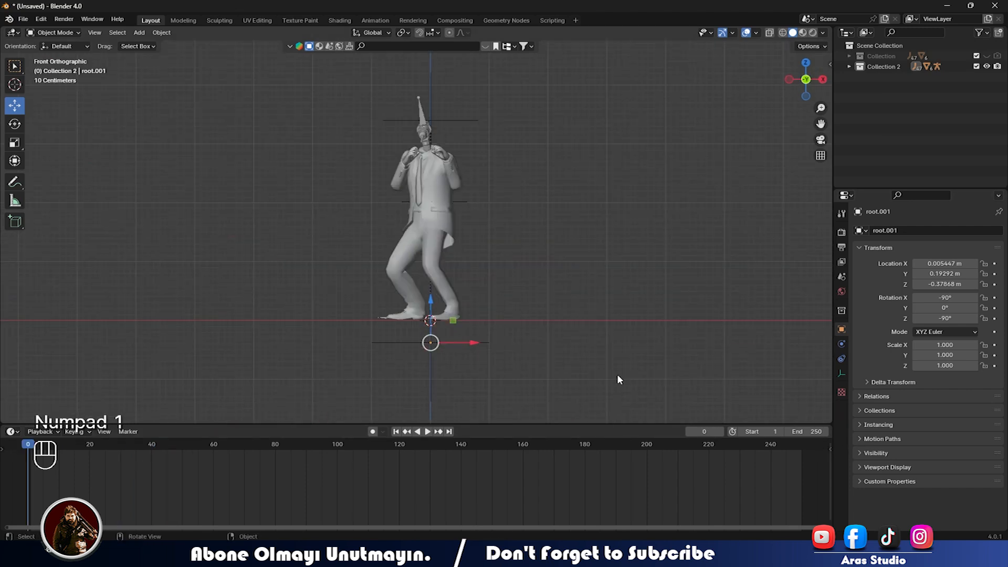
left_click(426, 115)
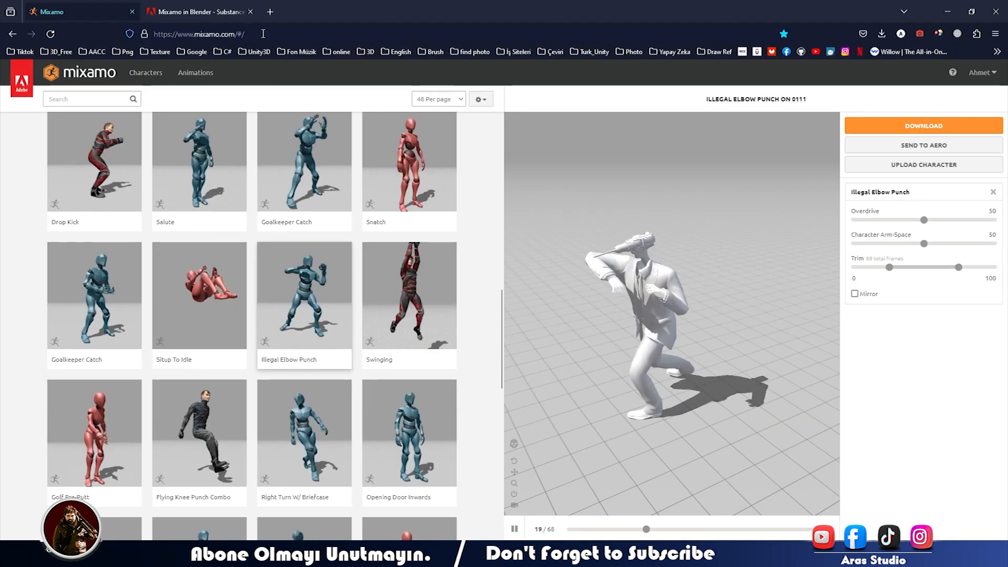
- View the Mixamo add-on page in the browser, and search Blender's add-on preferences for mix to check the Mixamo Rig add-on
left_click(214, 7)
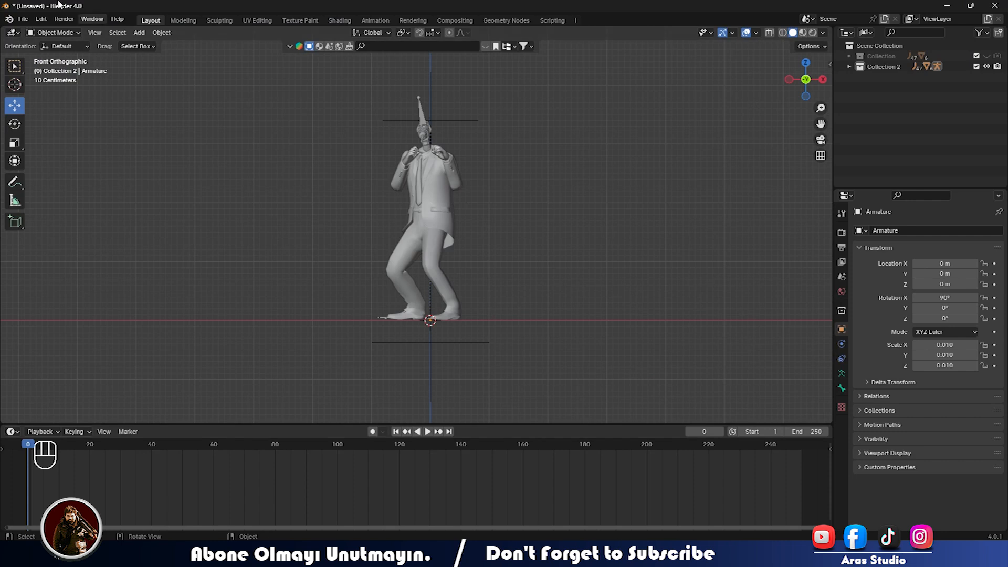
left_click(44, 20)
left_click(46, 156)
type("mix")
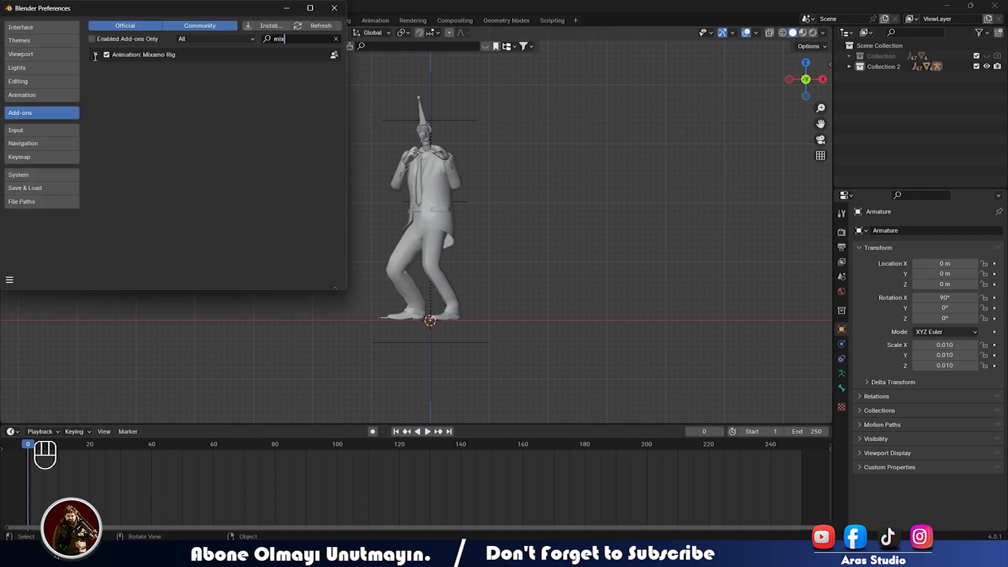
left_click(334, 8)
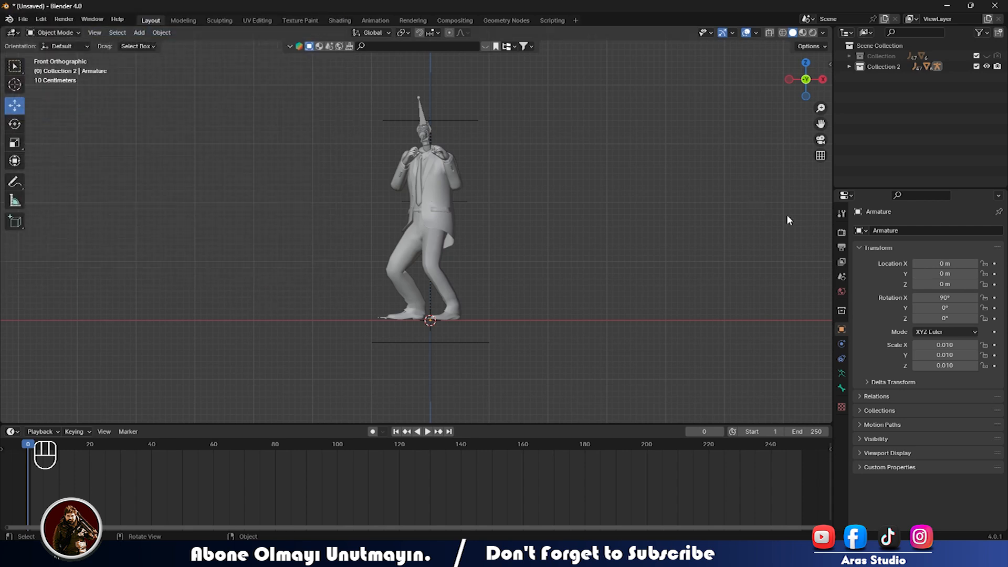
- Create a Mixamo control rig from the character's armature with Apply Animation, IK Arms and IK Legs enabled
key("n")
left_click(826, 370)
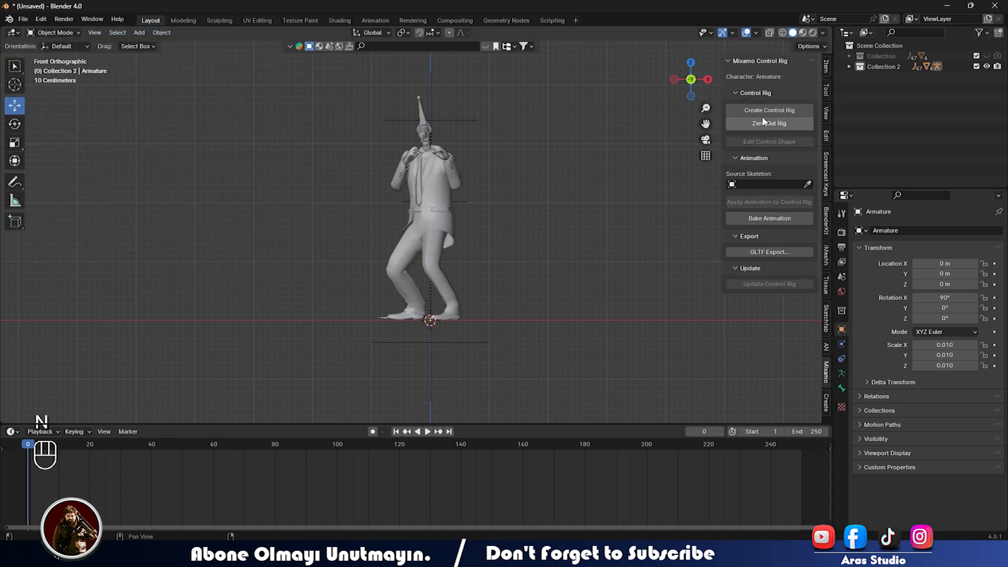
left_click(419, 111)
left_click(781, 110)
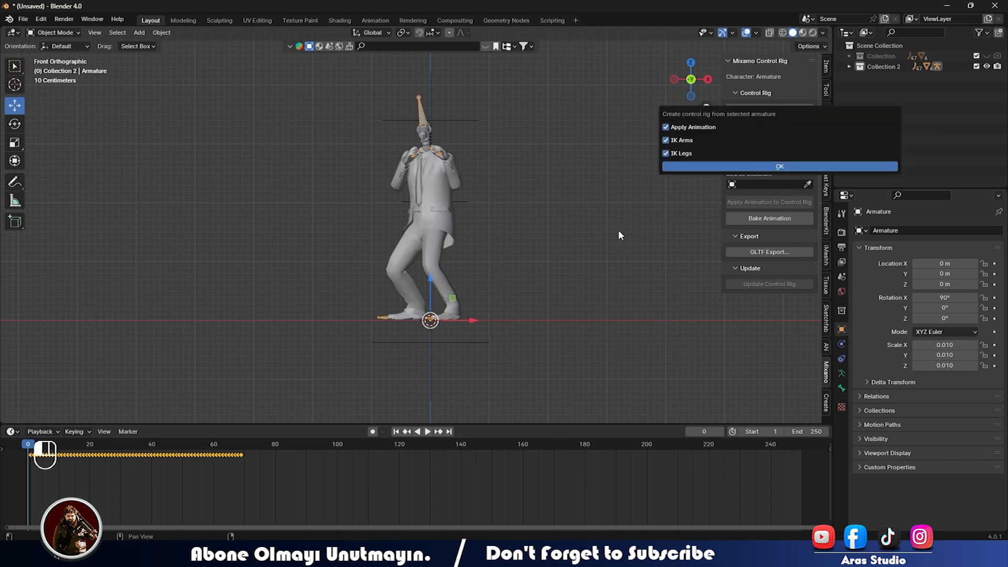
key("Return")
- Play the animation on the new control rig, stop it back at frame 0, and inspect the rigged character at an angle
key("space")
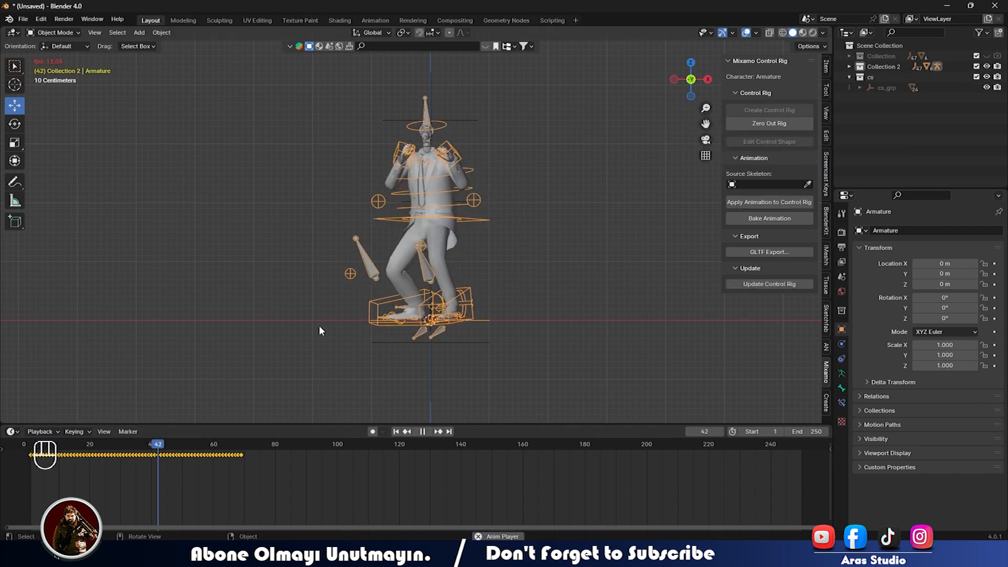
key("space")
key("Escape")
middle_click_drag(578, 263, 614, 404)
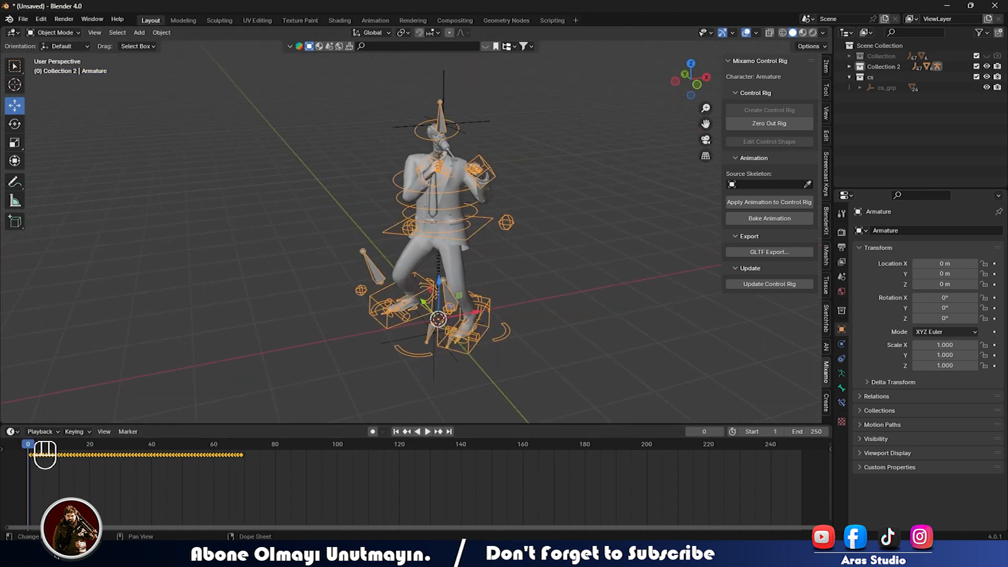
- Switch to Mixamo in the browser, try the Drop Kick and Goalkeeper Catch animations on the character, and reload the page
left_click(528, 555)
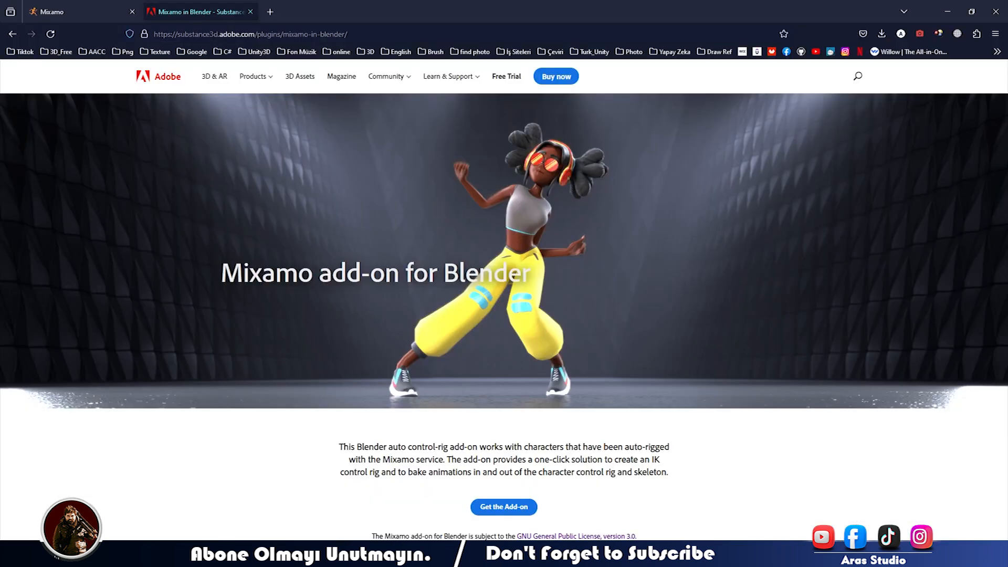
left_click(70, 7)
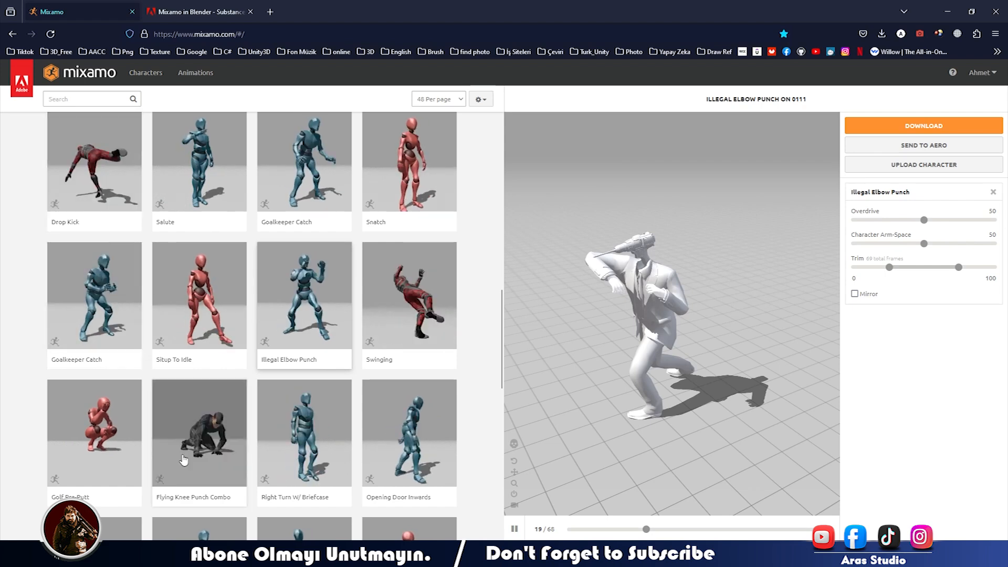
left_click(95, 160)
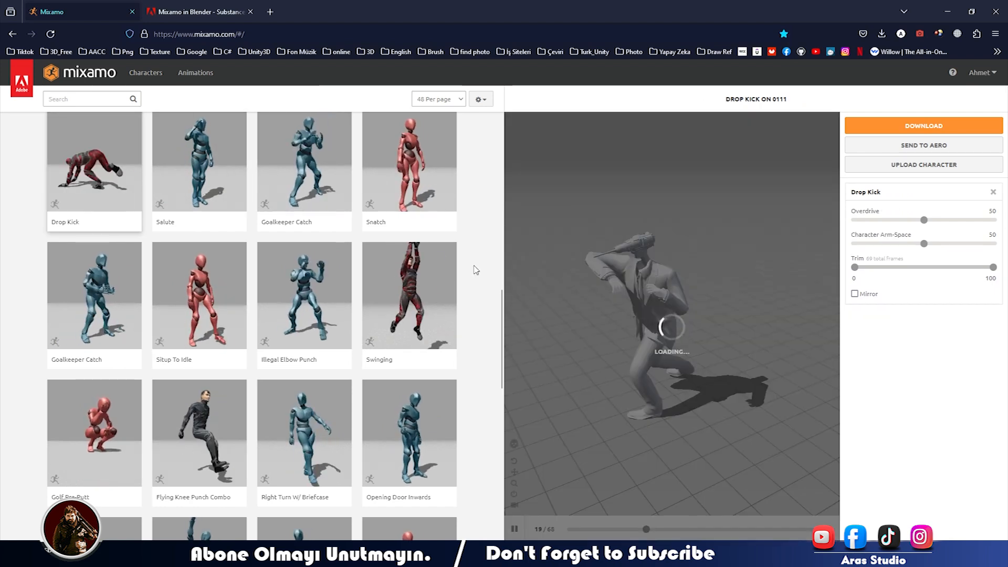
left_click(82, 288)
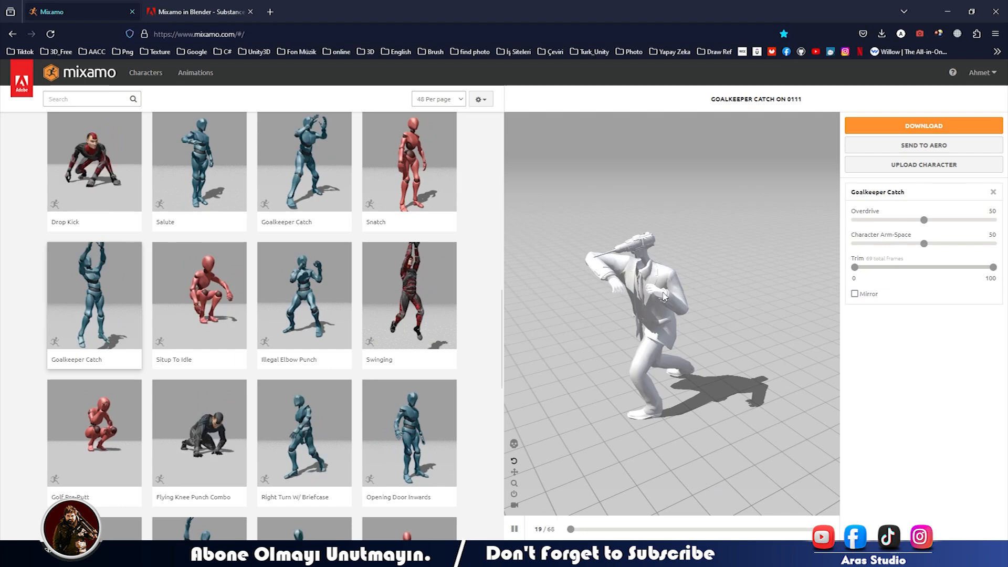
left_click(51, 34)
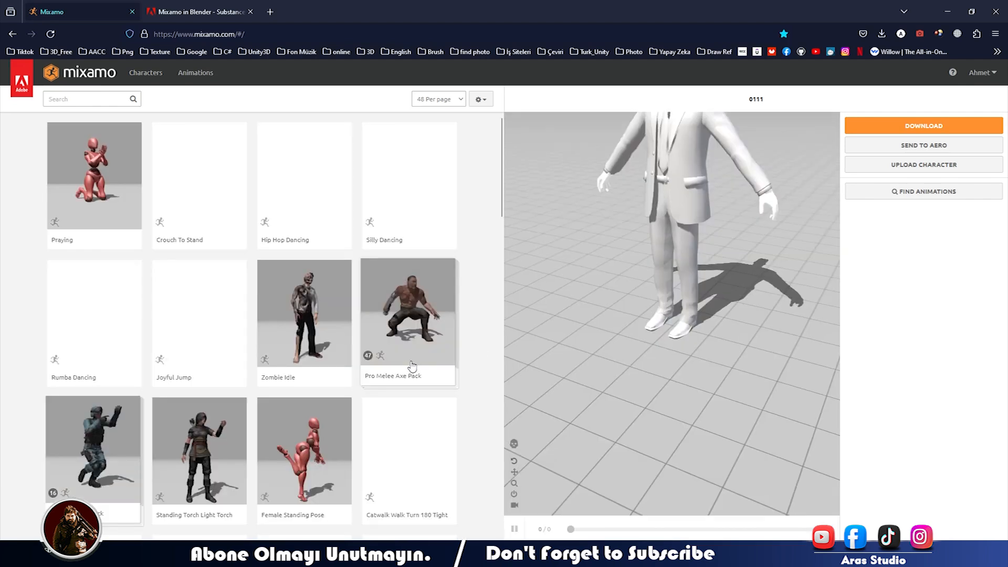
- Preview Zombie Idle on the character, apply the Capoeira animation instead, and pause its playback
left_click(307, 301)
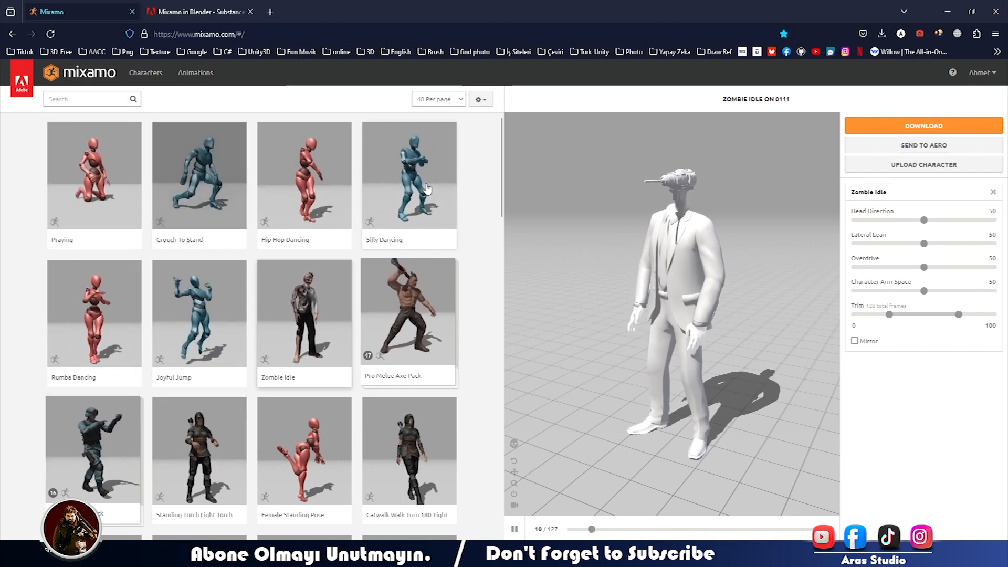
scroll(417, 177, "down", 5)
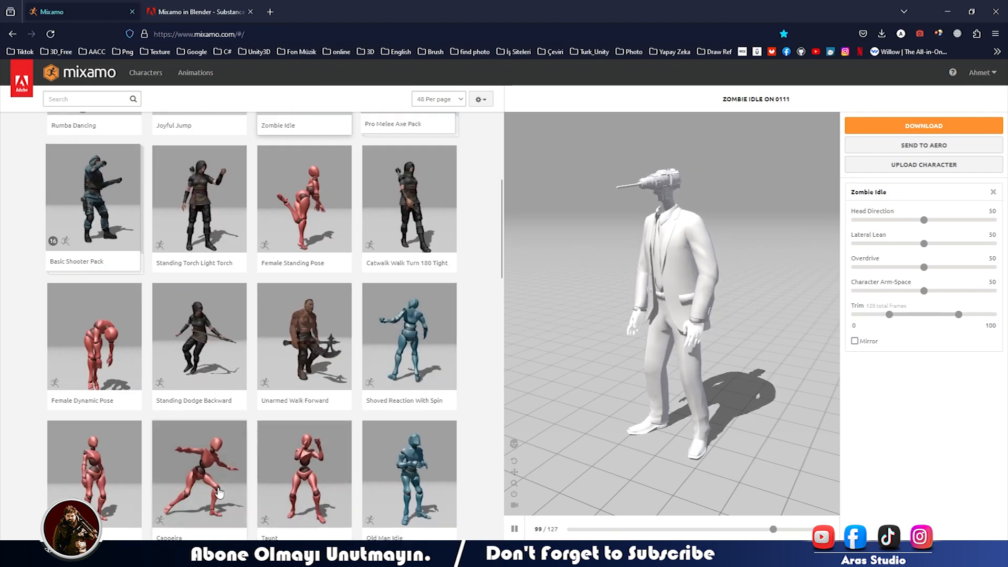
left_click(207, 474)
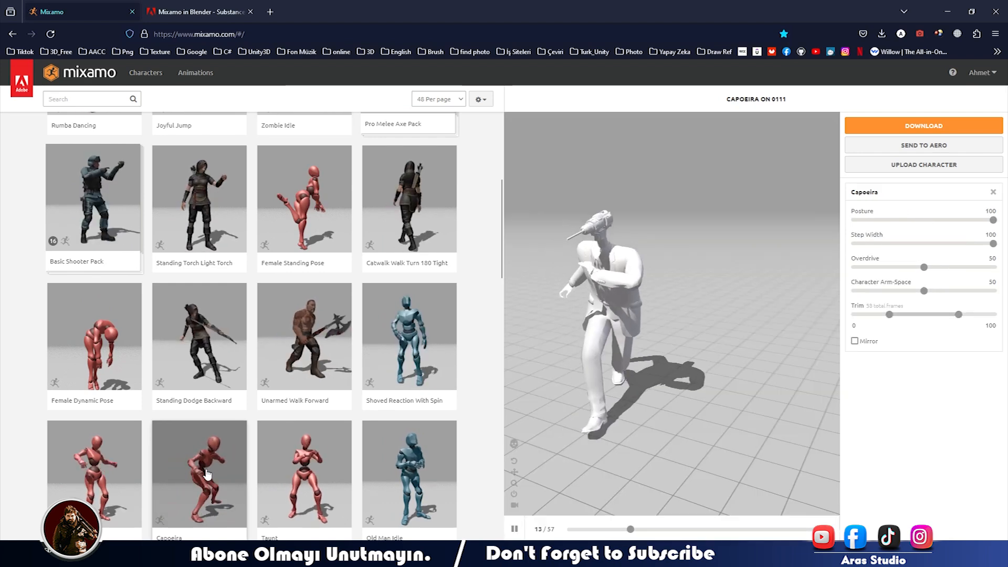
scroll(293, 427, "down", 3)
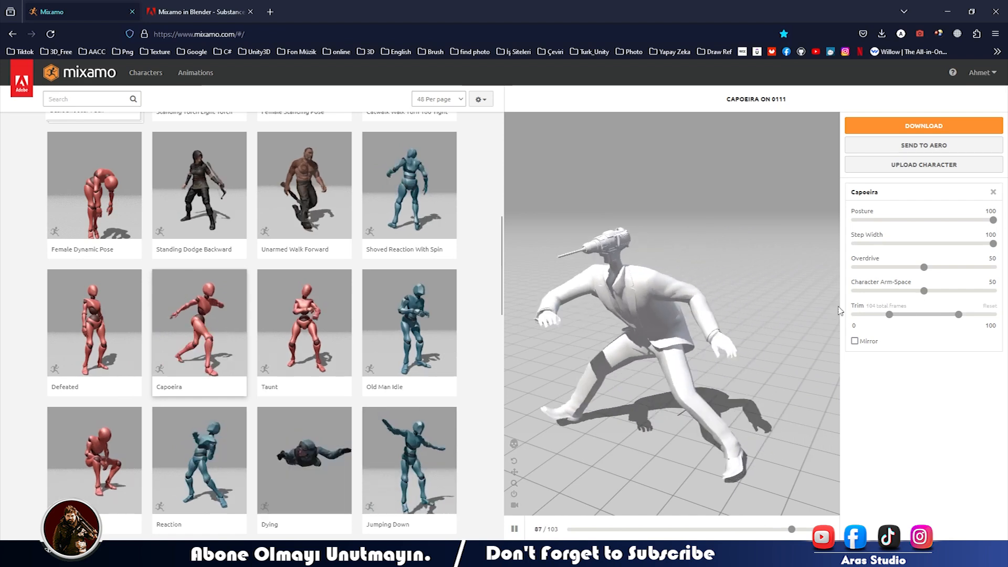
left_click(515, 529)
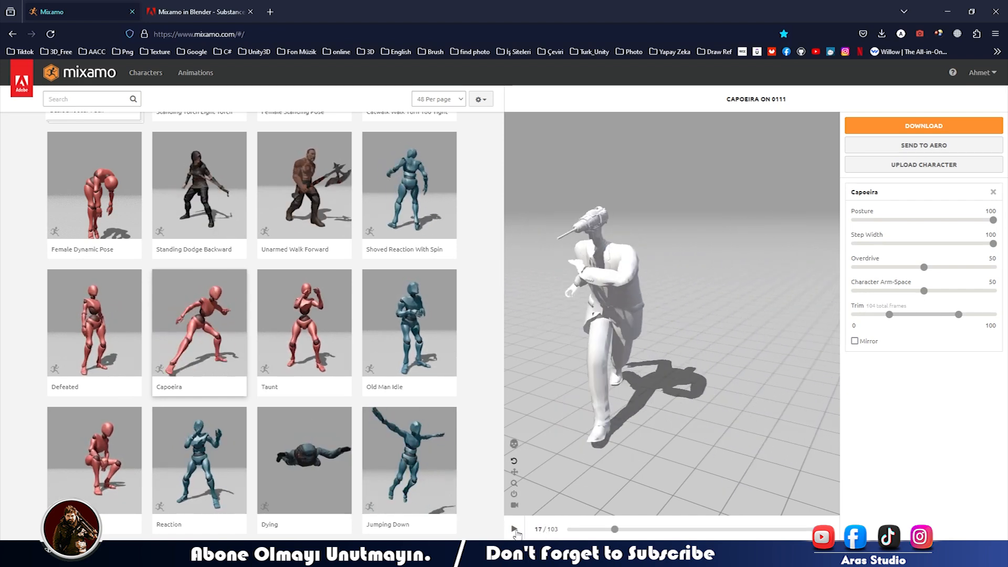
- Download the Capoeira animation as FBX Binary without skin, at 30 frames per second and with no keyframe reduction
left_click(924, 125)
left_click(557, 174)
left_click(534, 184)
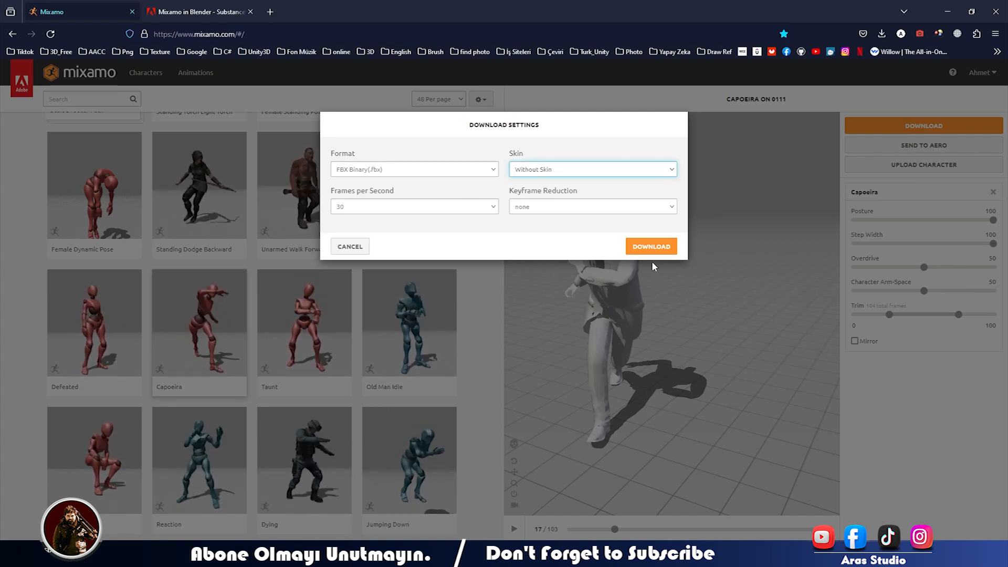
left_click(653, 247)
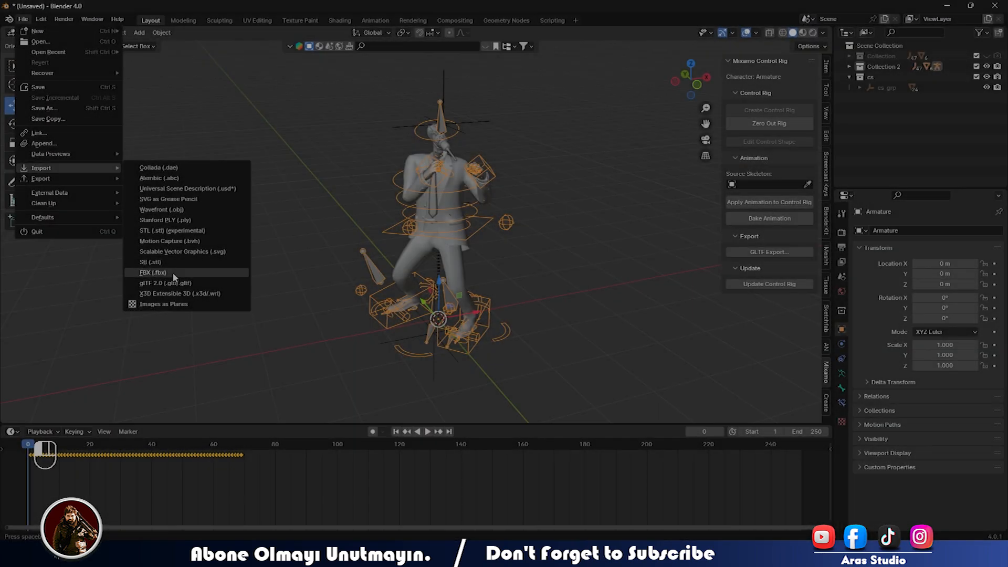
- Switch to Blender, import Thriller Part 3.fbx from the Demene Dosyası folder, and move its armature to about -5.04 m on X
left_click(172, 272)
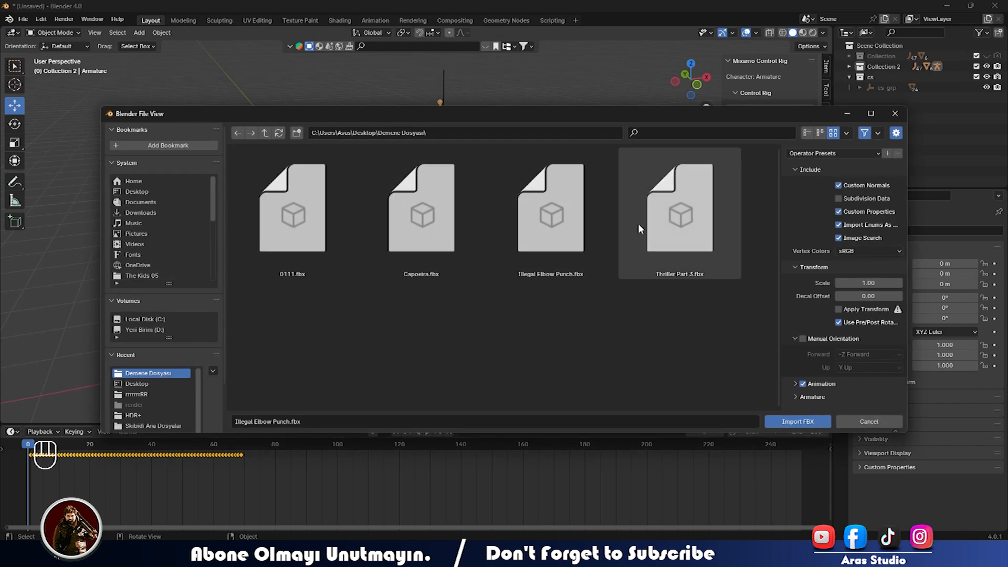
double_click(657, 222)
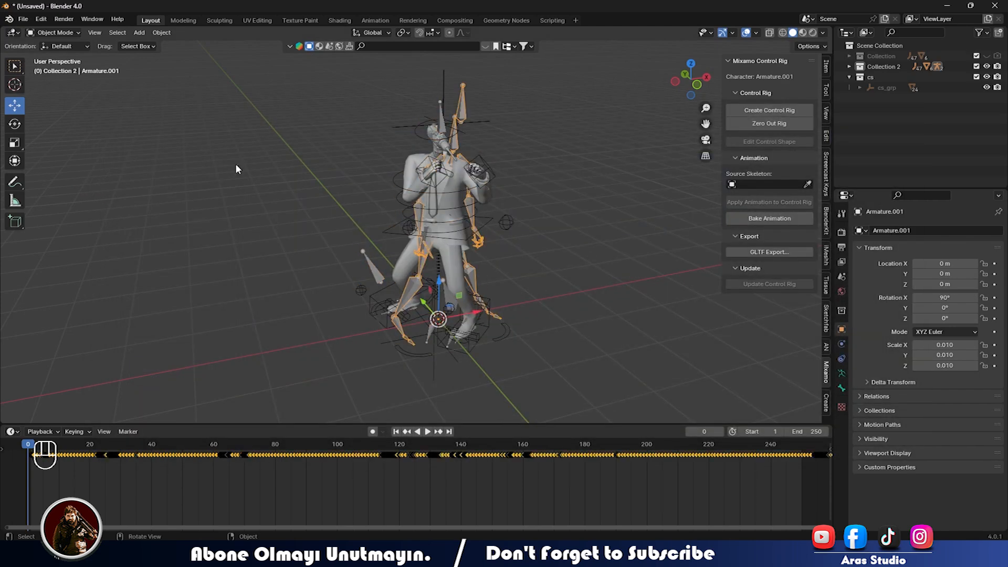
left_click_drag(472, 313, 201, 351)
scroll(255, 322, "down", 3)
scroll(255, 322, "down", 2)
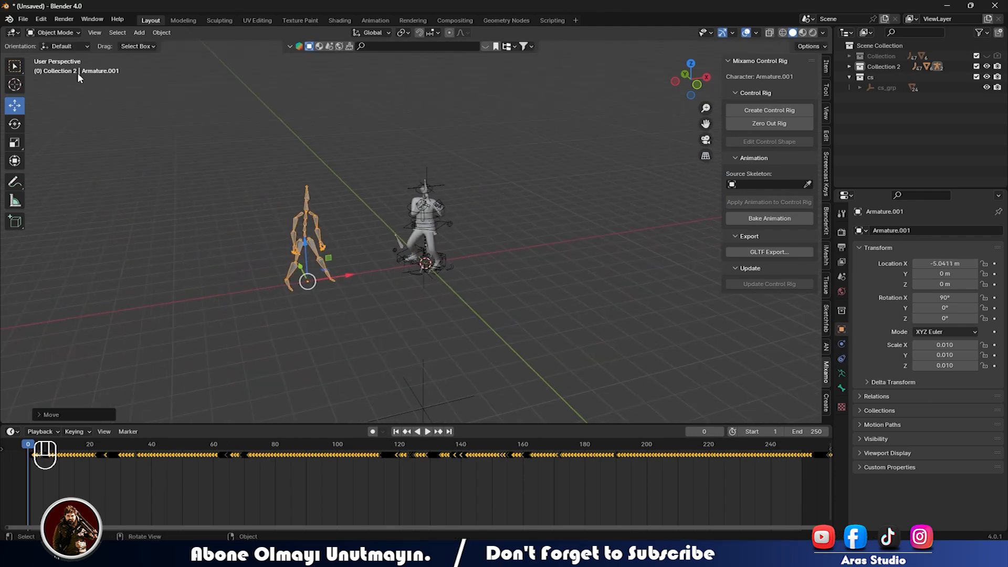
- Import Capoeira.fbx from the Demene Dosyası folder and move its armature to about -6.84 m on X, beyond the first imported skeleton
left_click(24, 19)
mouse_move(33, 168)
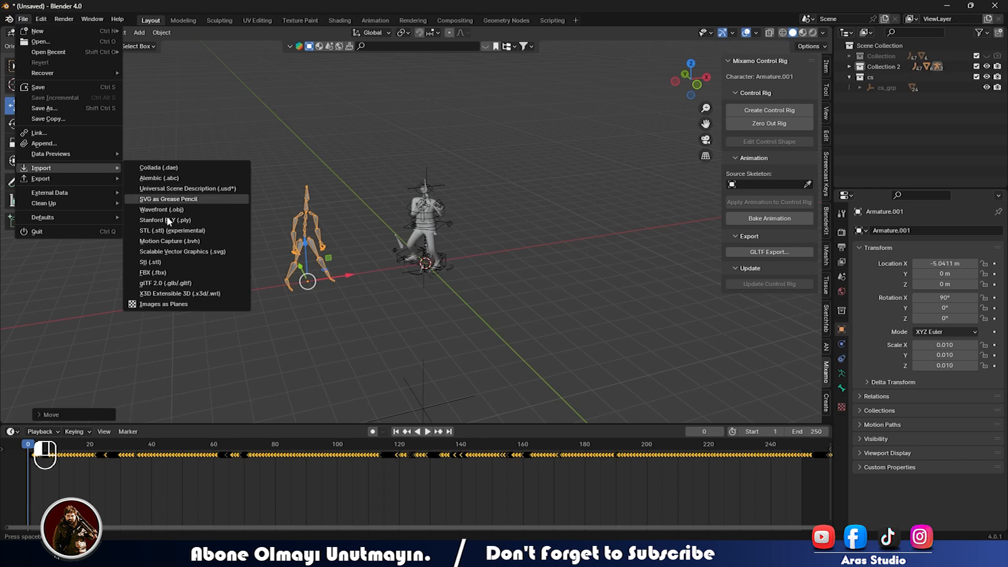
left_click(179, 274)
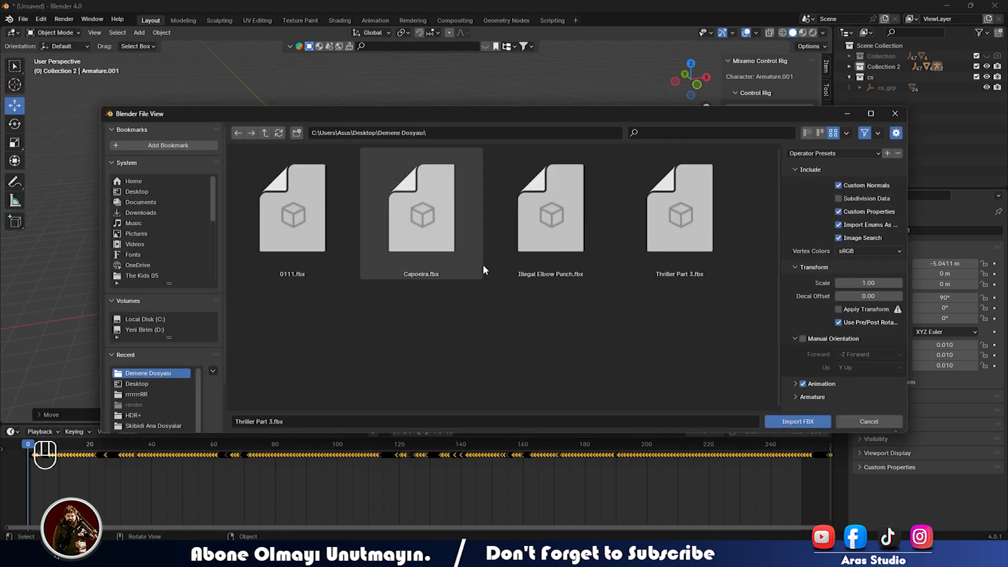
double_click(444, 243)
left_click_drag(456, 260, 318, 279)
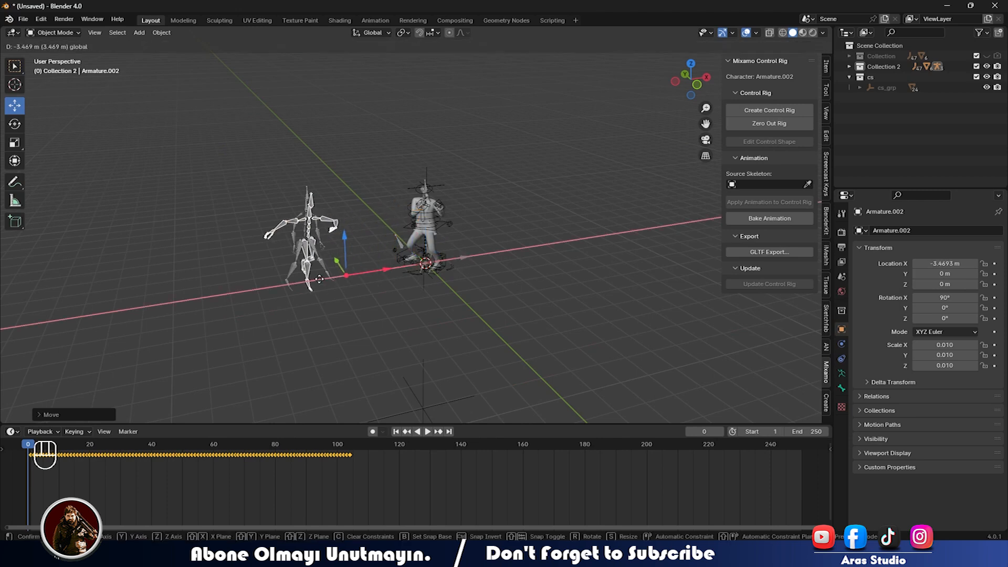
left_click(287, 288)
middle_click_drag(418, 308, 367, 300)
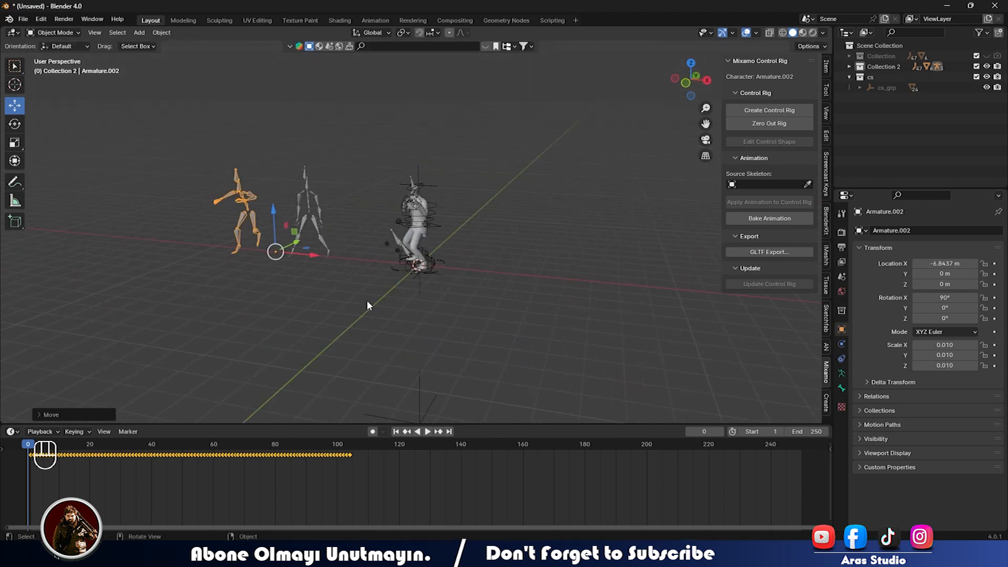
- Play the animations of both imported skeletons and the character briefly, and rewind the timeline to frame 0
key("space")
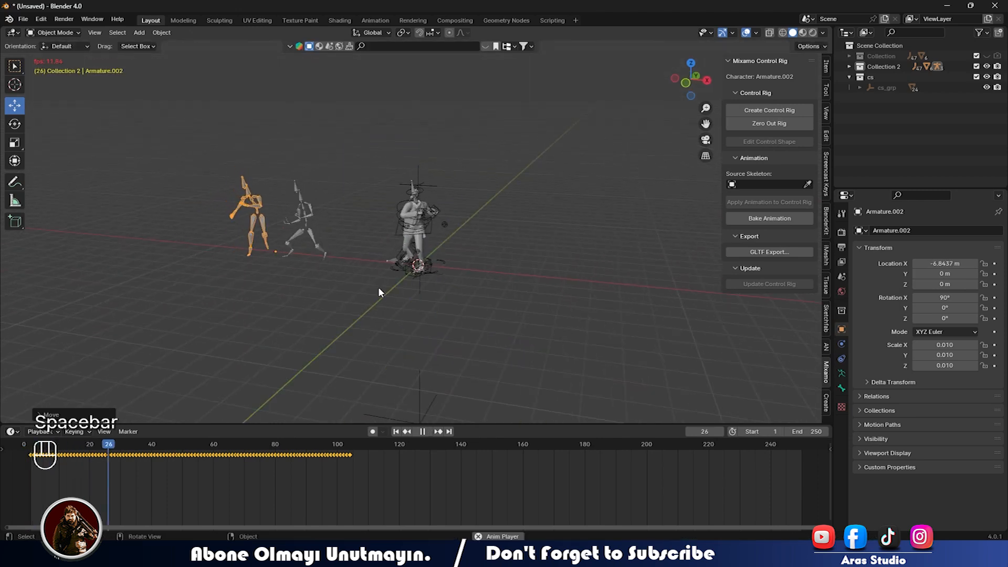
key("space")
left_click_drag(122, 451, 23, 450)
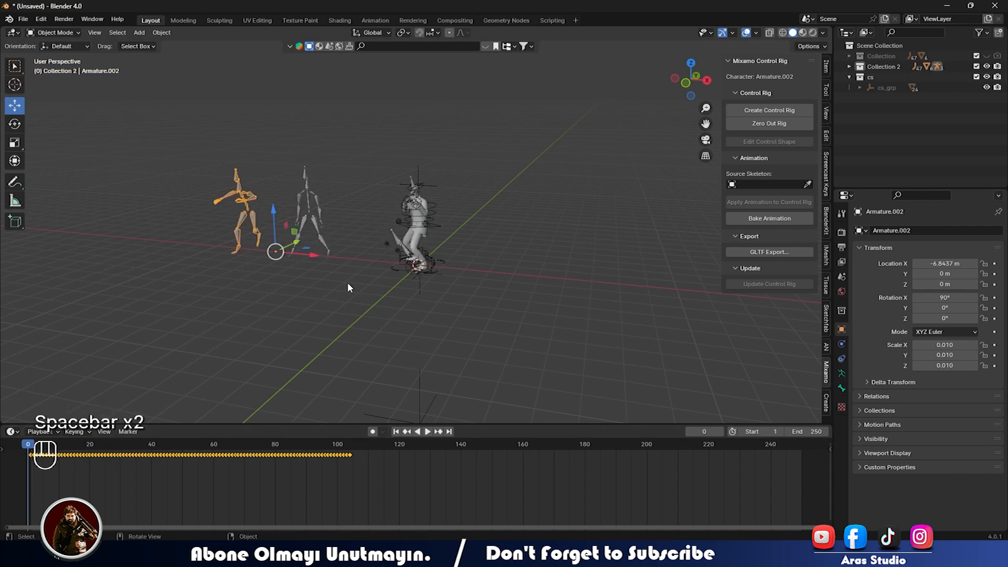
- Apply the animation of source skeleton Armature.001 to the character's control rig, play it, and return to frame 1
scroll(347, 282, "up", 5)
left_click(412, 129)
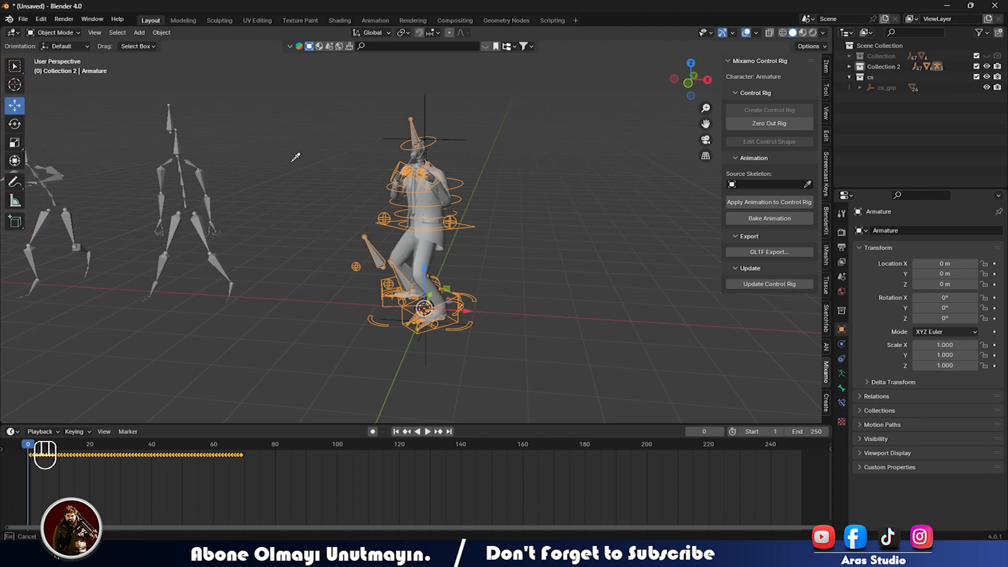
key("space")
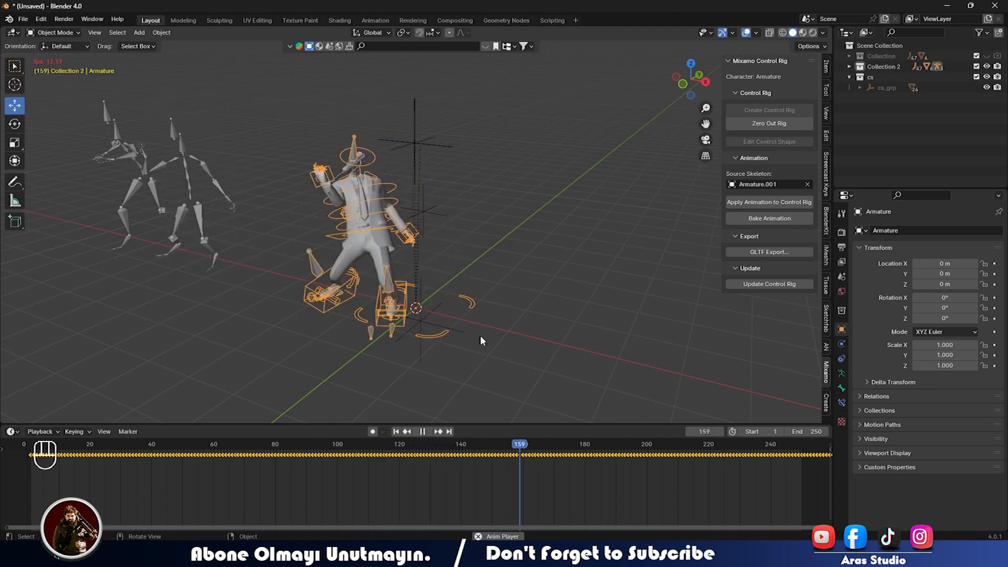
key("space")
left_click(395, 432)
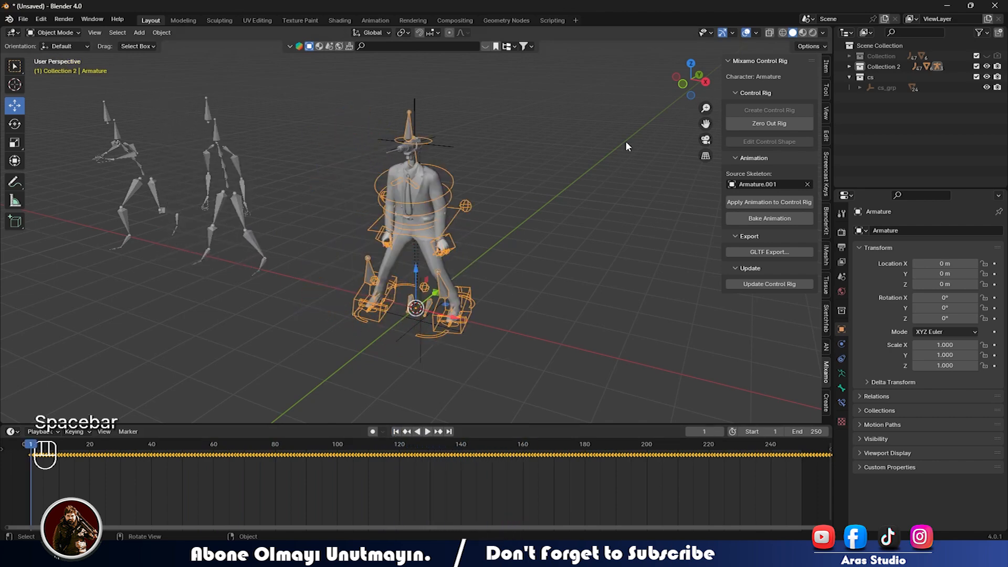
- Replace the source skeleton with Armature.002, apply its animation to the control rig, and play it while viewing the whole scene
left_click(807, 184)
left_click(807, 184)
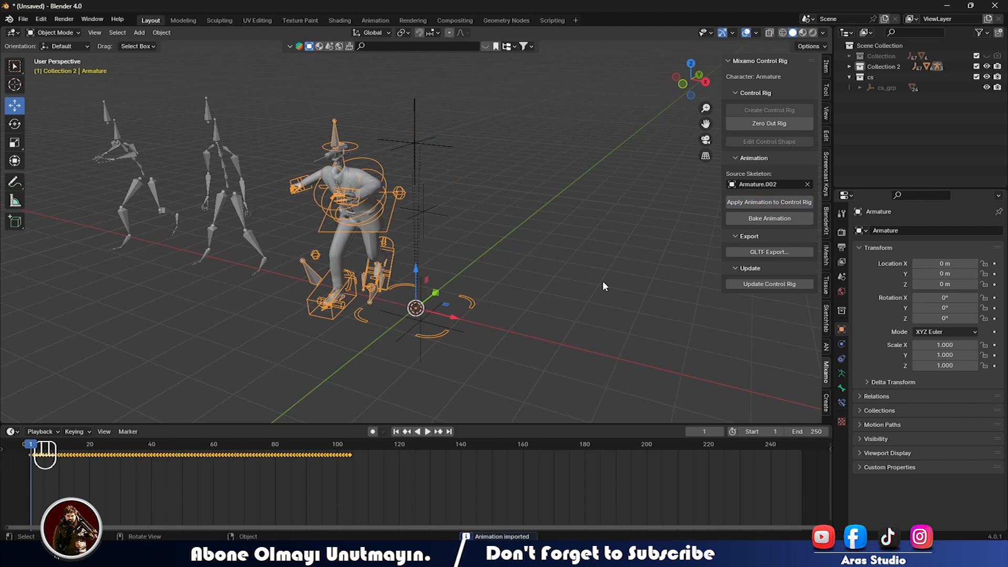
key("space")
middle_click_drag(367, 275, 411, 259)
scroll(338, 270, "down", 2)
middle_click_drag(338, 271, 394, 260, "shift")
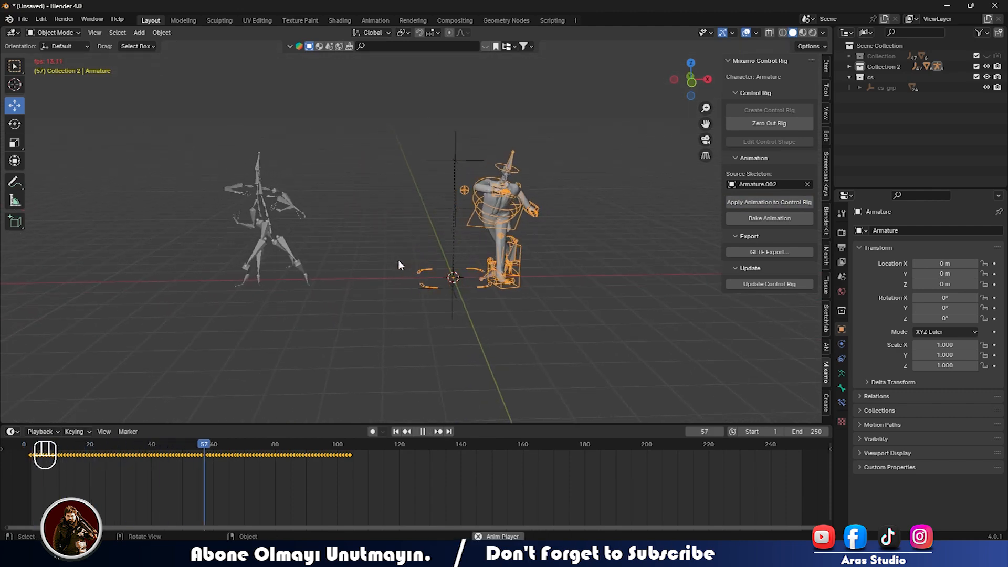